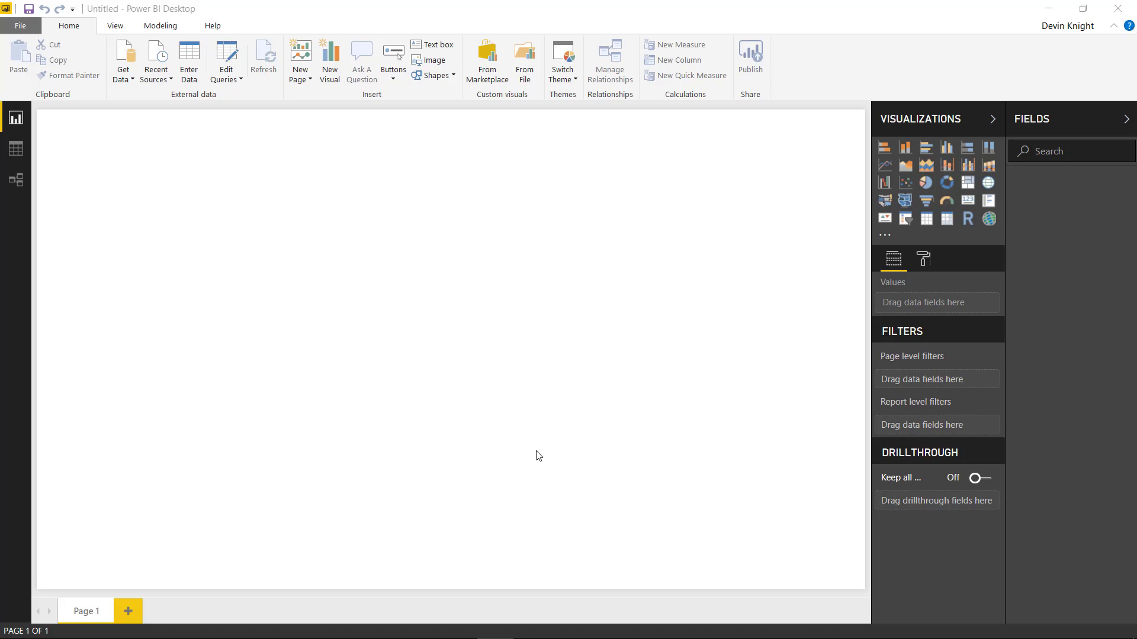
- Load the Sales Data table from the Excel workbook Food Sales.xlsx into the report
{"action": "left_click", "coordinate": [123, 83]}
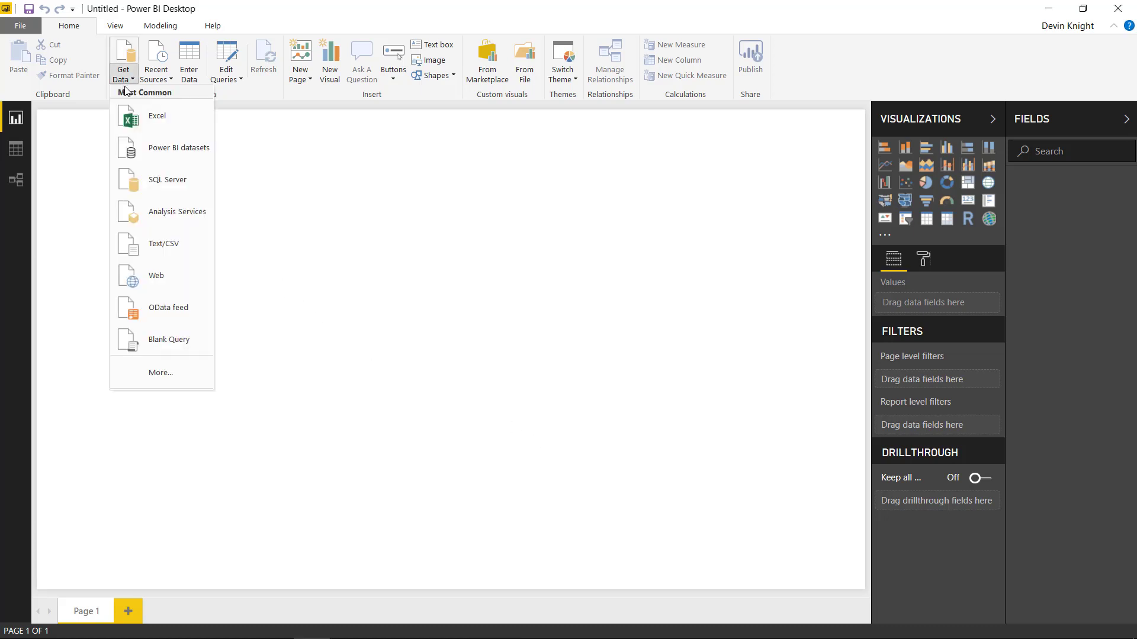
{"action": "left_click", "coordinate": [152, 118]}
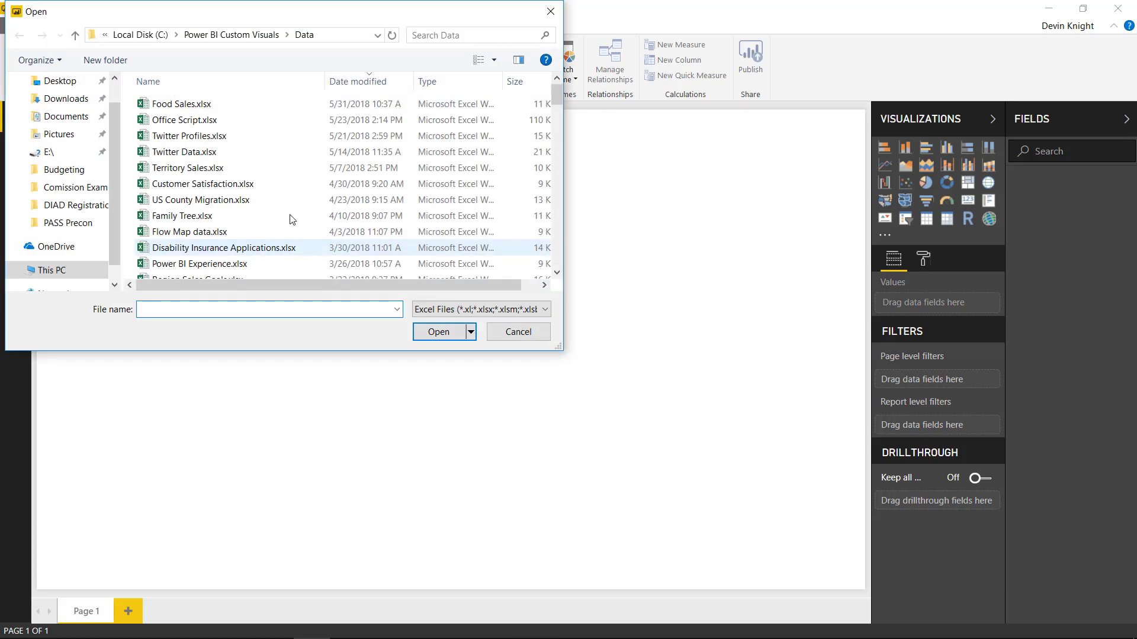
{"action": "left_click", "coordinate": [206, 105]}
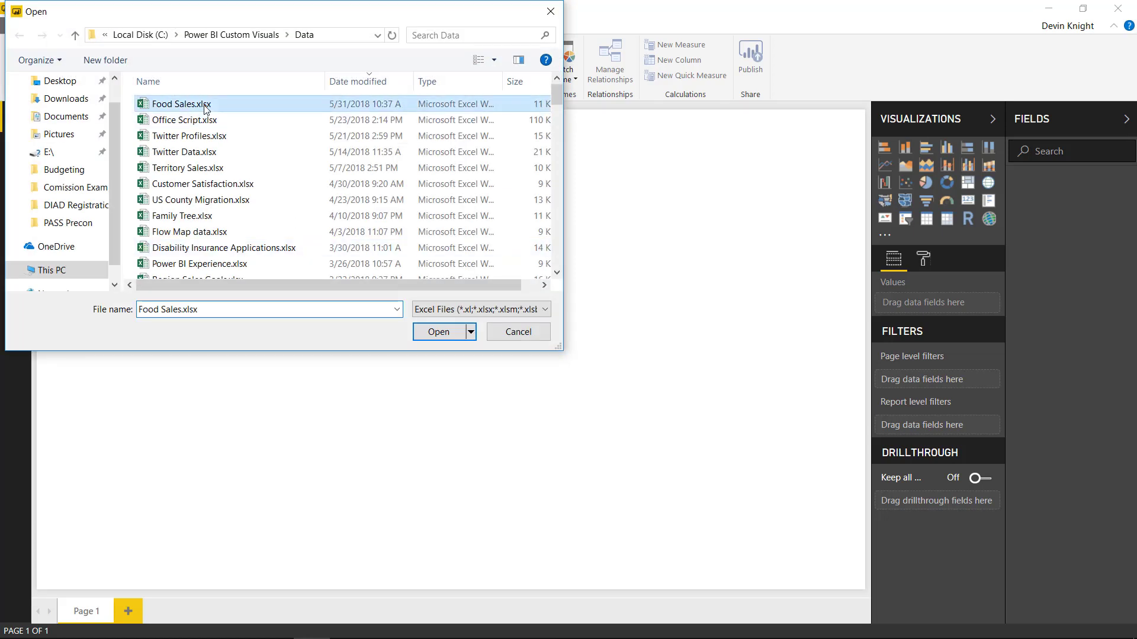
{"action": "left_click", "coordinate": [439, 332]}
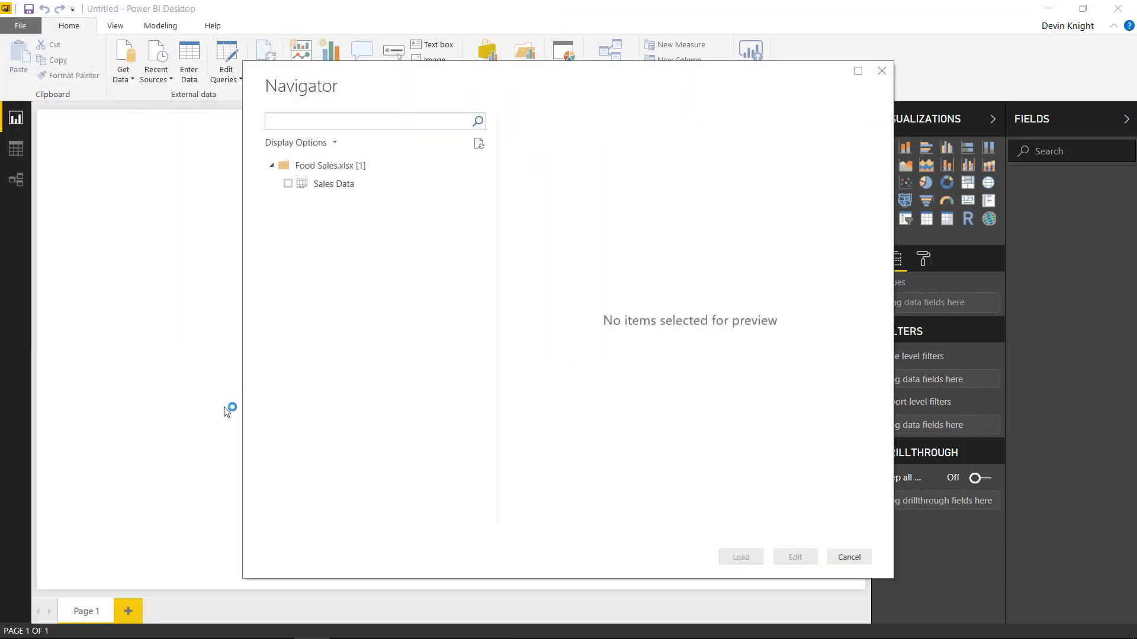
{"action": "left_click", "coordinate": [289, 185]}
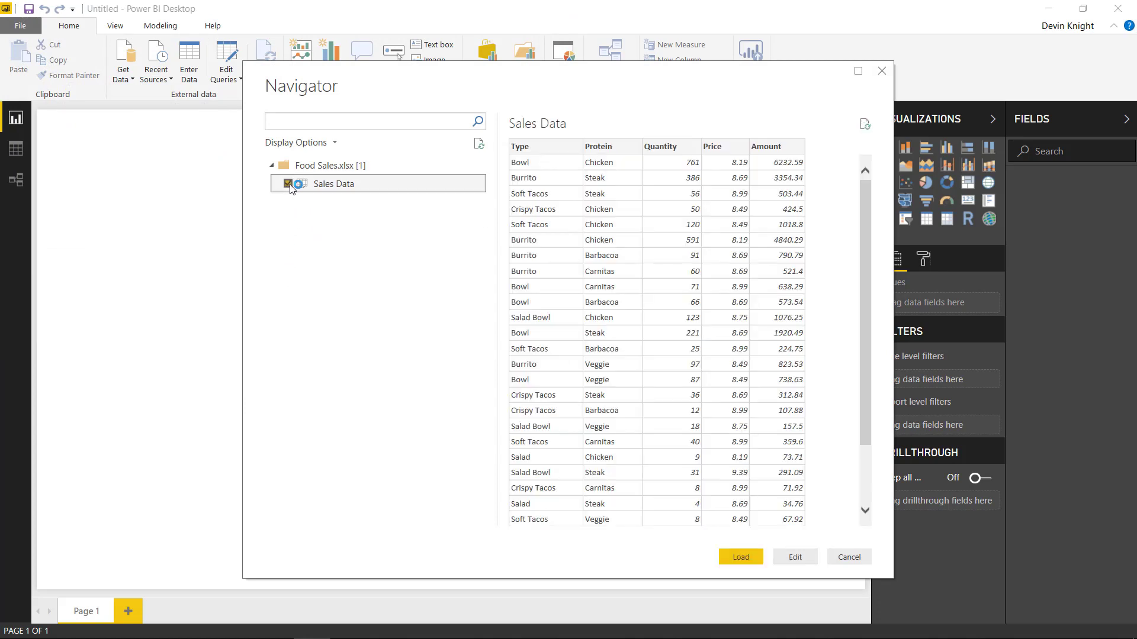
{"action": "left_click", "coordinate": [745, 561]}
{"action": "left_click", "coordinate": [744, 559]}
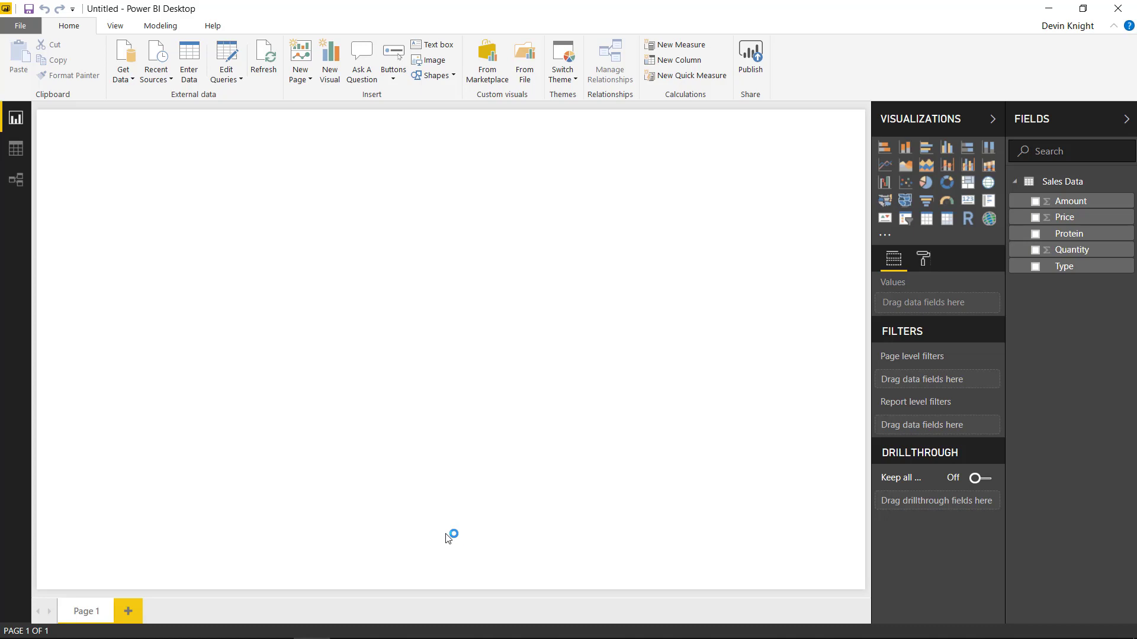
- Search the custom visuals marketplace for "ring chart" and import Ring Chart by MAQ Software into the report
{"action": "left_click", "coordinate": [887, 240]}
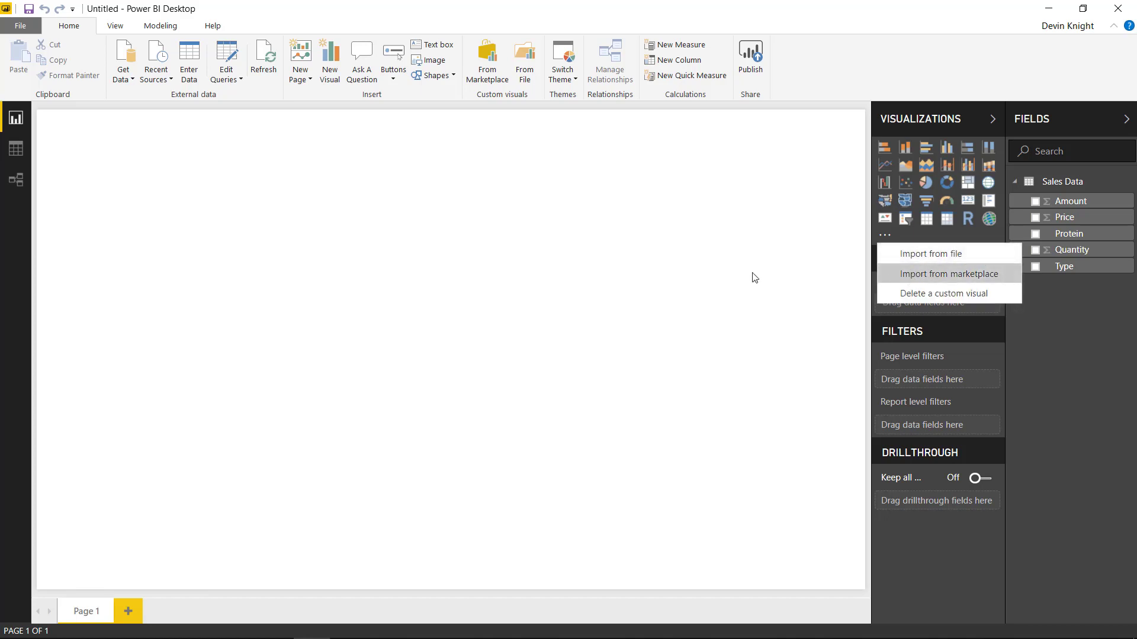
{"action": "left_click", "coordinate": [687, 271]}
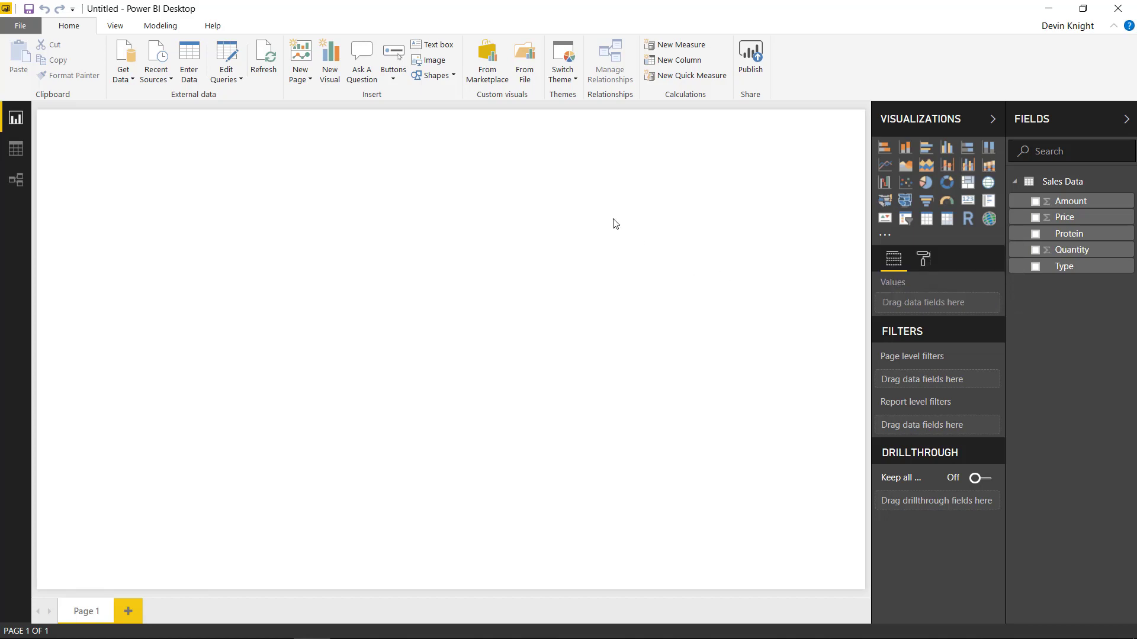
{"action": "left_click", "coordinate": [487, 71]}
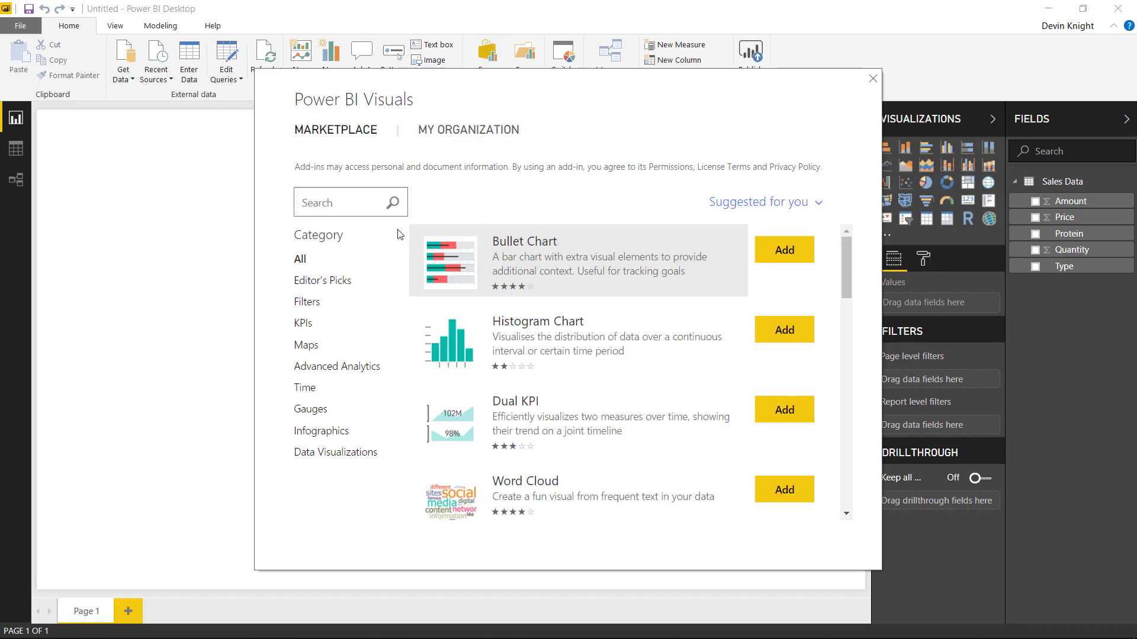
{"action": "left_click", "coordinate": [325, 204]}
{"action": "type", "text": "r"}
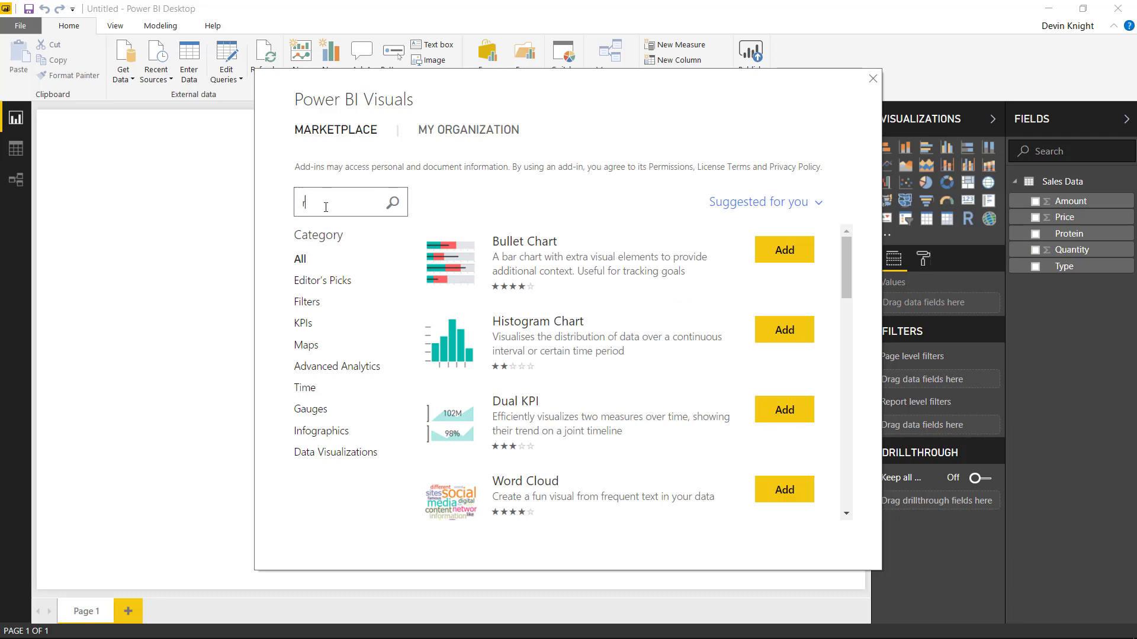
{"action": "type", "text": "ing chart"}
{"action": "key", "text": "Return"}
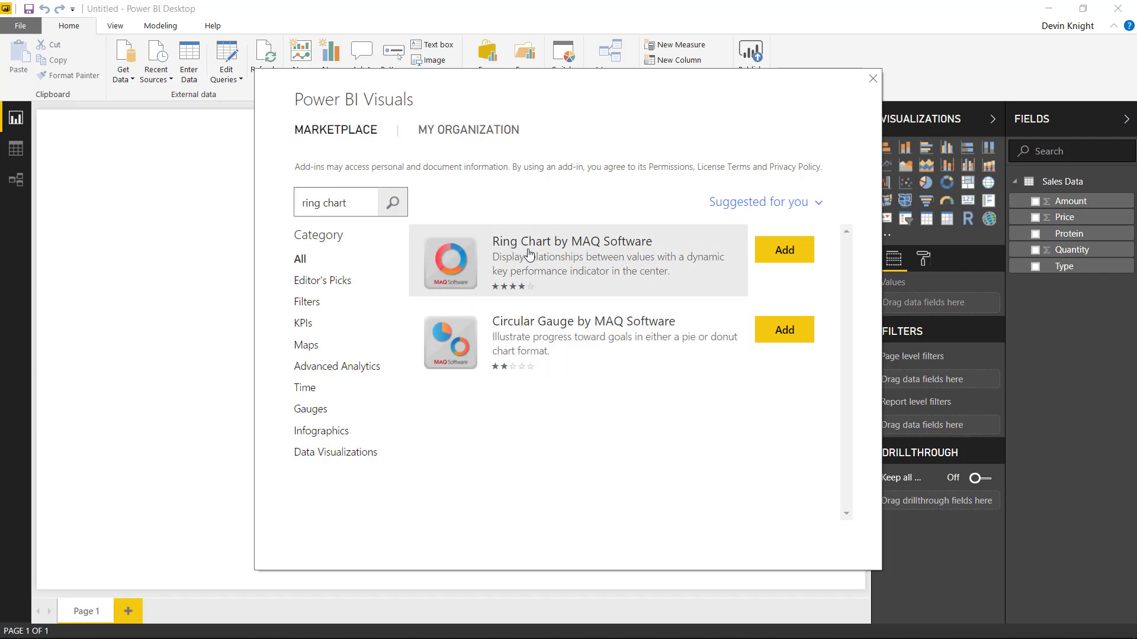
{"action": "left_click", "coordinate": [781, 255]}
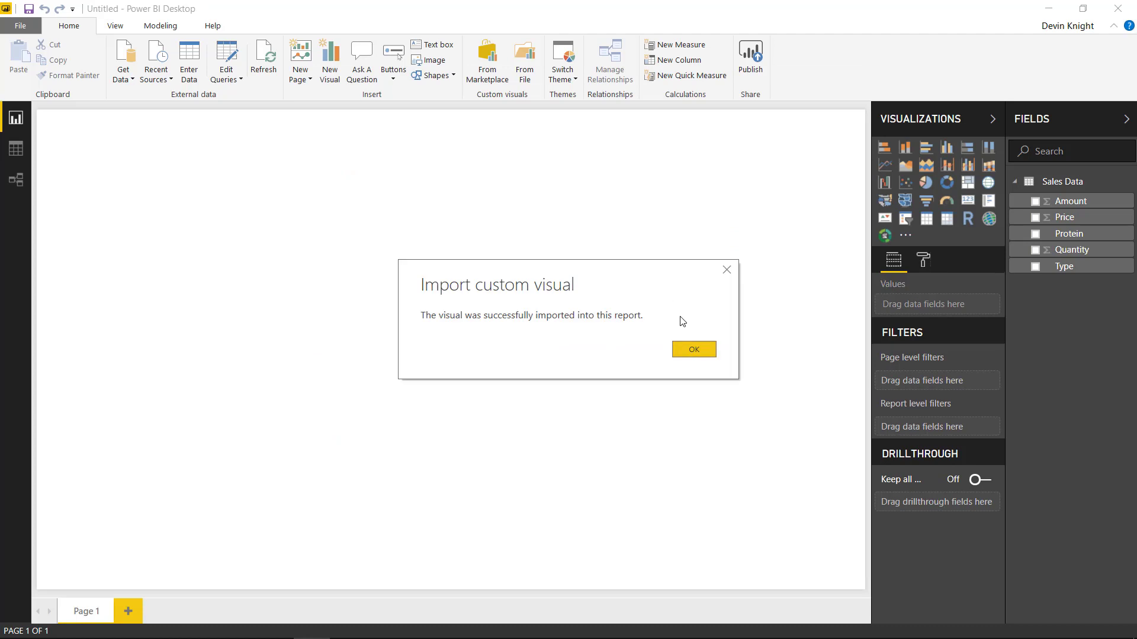
{"action": "left_click", "coordinate": [693, 350]}
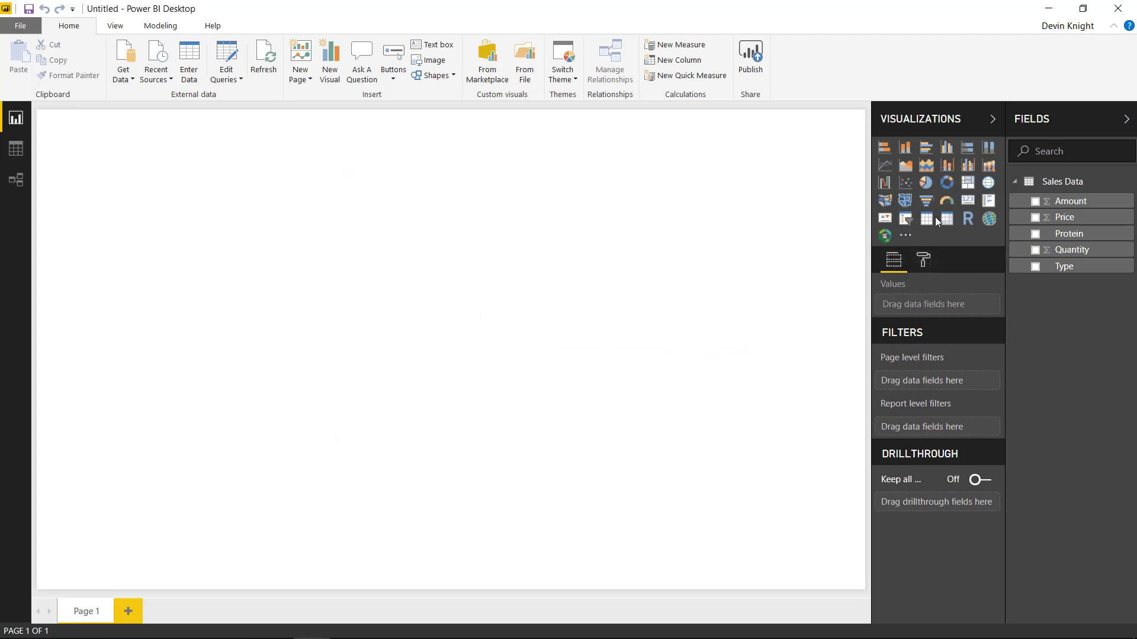
- Add a Ring Chart visual to Page 1, enlarge it to most of the page height, and move it toward the page centre
{"action": "left_click", "coordinate": [884, 237]}
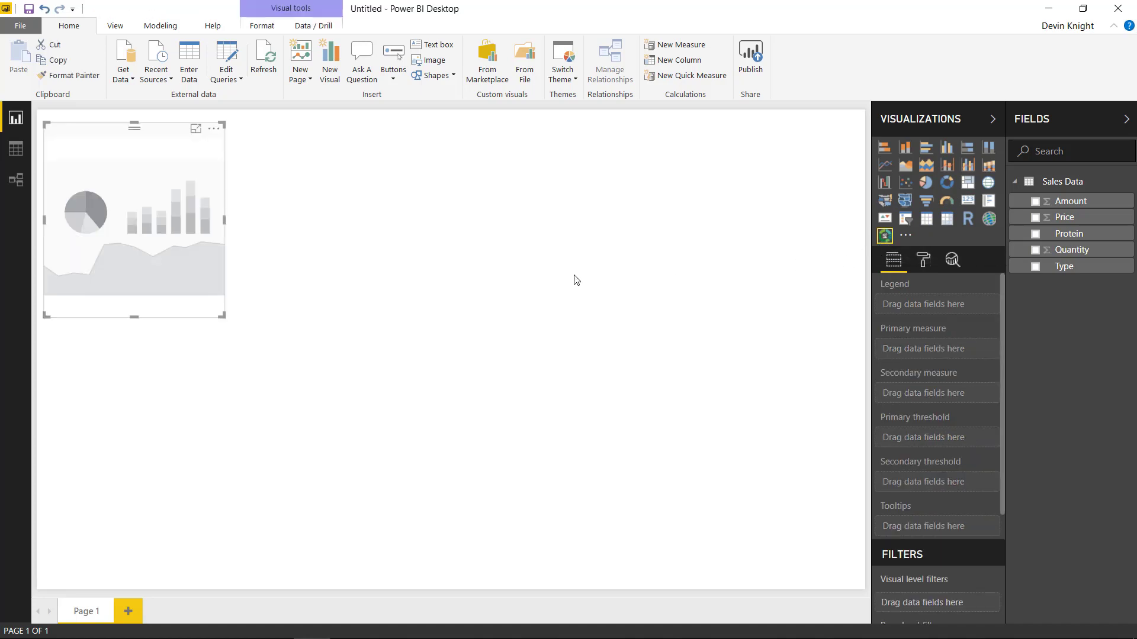
{"action": "left_click_drag", "start_coordinate": [221, 315], "coordinate": [253, 342]}
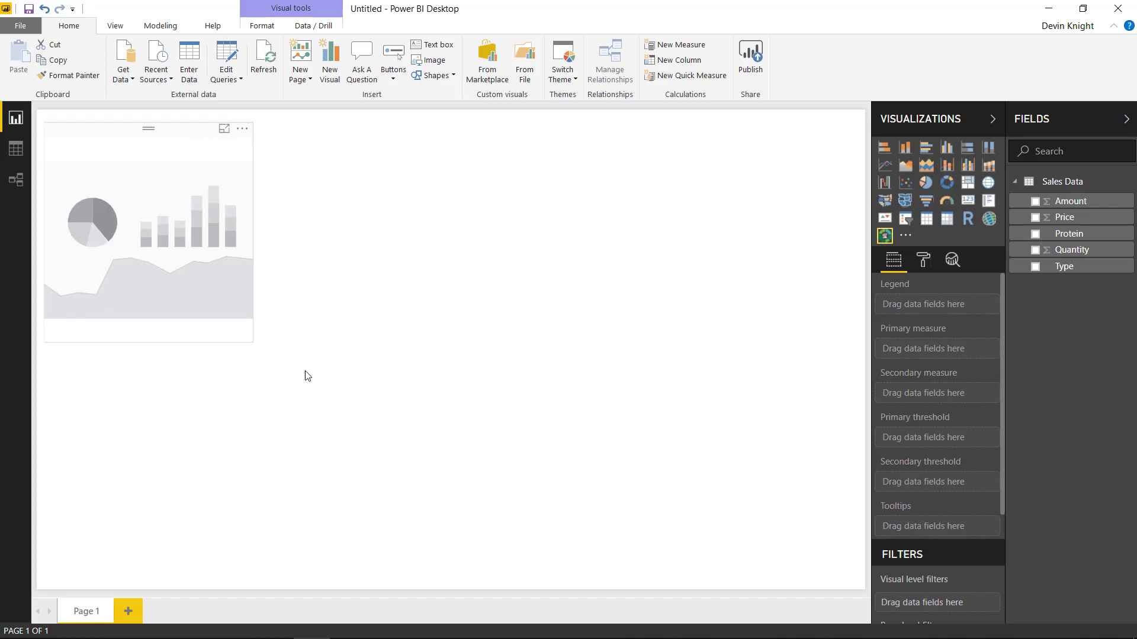
{"action": "left_click_drag", "start_coordinate": [307, 376], "coordinate": [482, 537]}
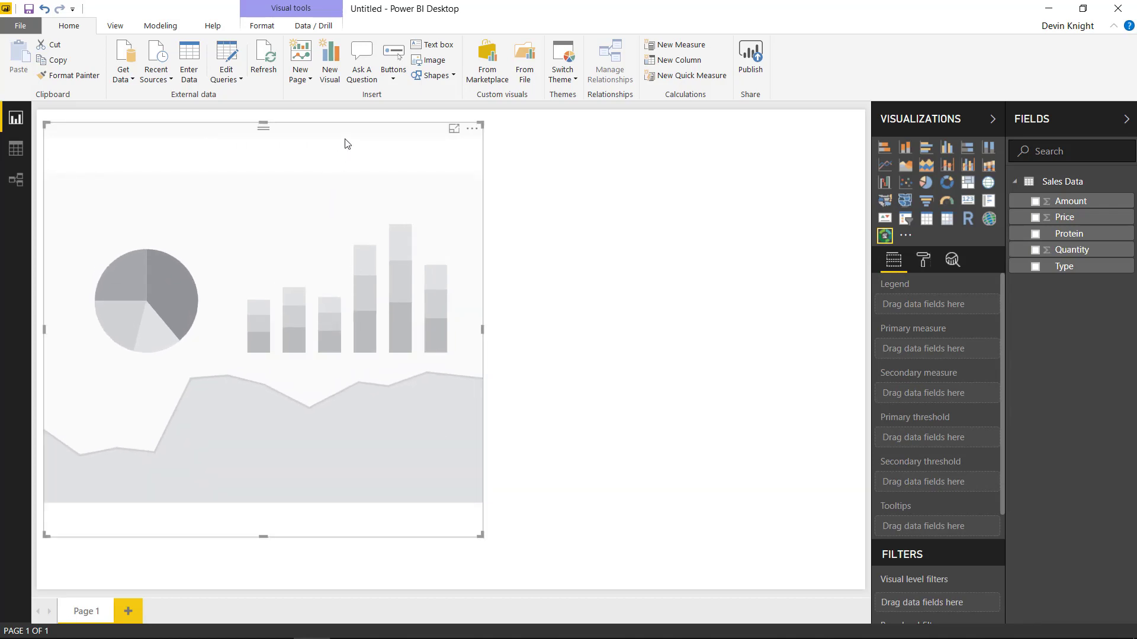
{"action": "left_click_drag", "start_coordinate": [350, 132], "coordinate": [479, 162]}
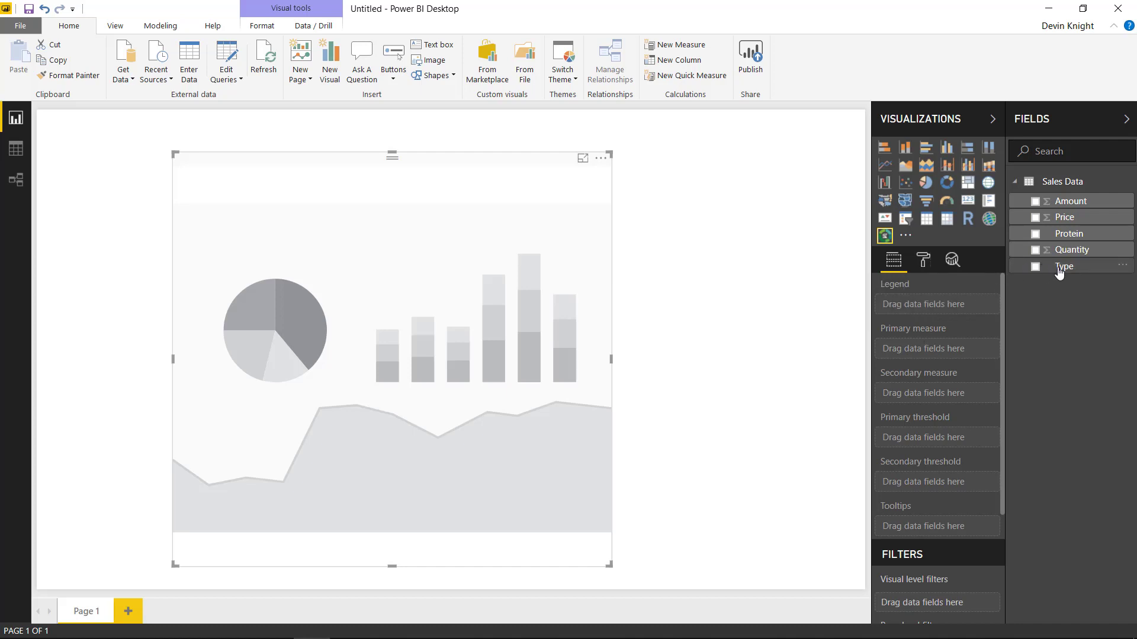
- Assign Type as the ring chart's legend, Amount as its primary measure, and Quantity as its secondary measure
{"action": "left_click_drag", "start_coordinate": [1060, 268], "coordinate": [951, 318]}
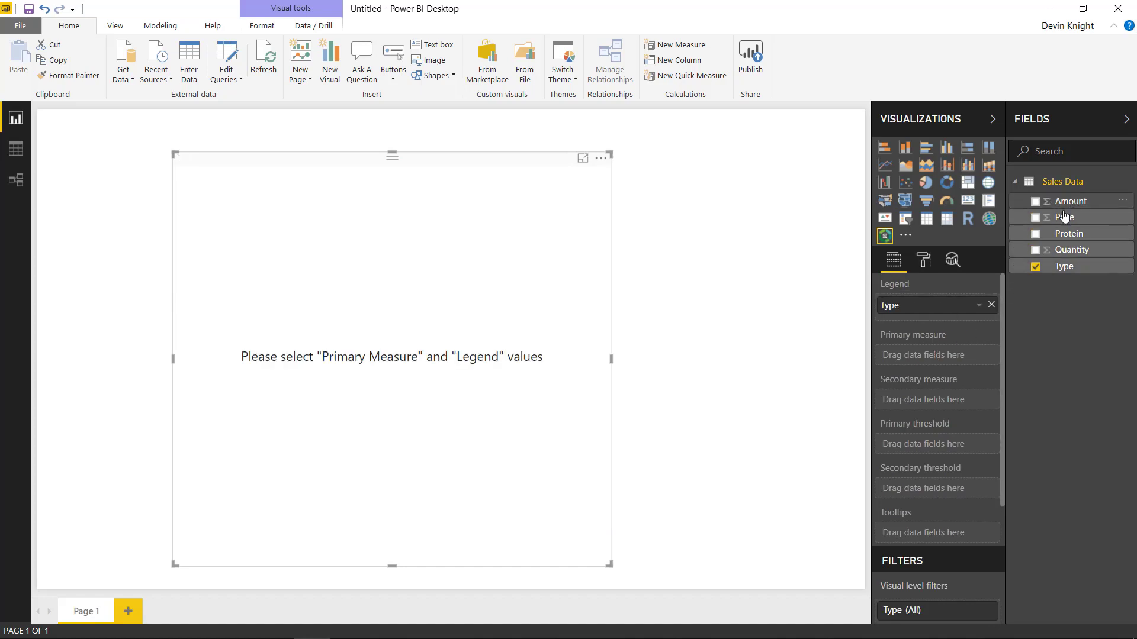
{"action": "left_click_drag", "start_coordinate": [1065, 201], "coordinate": [955, 352]}
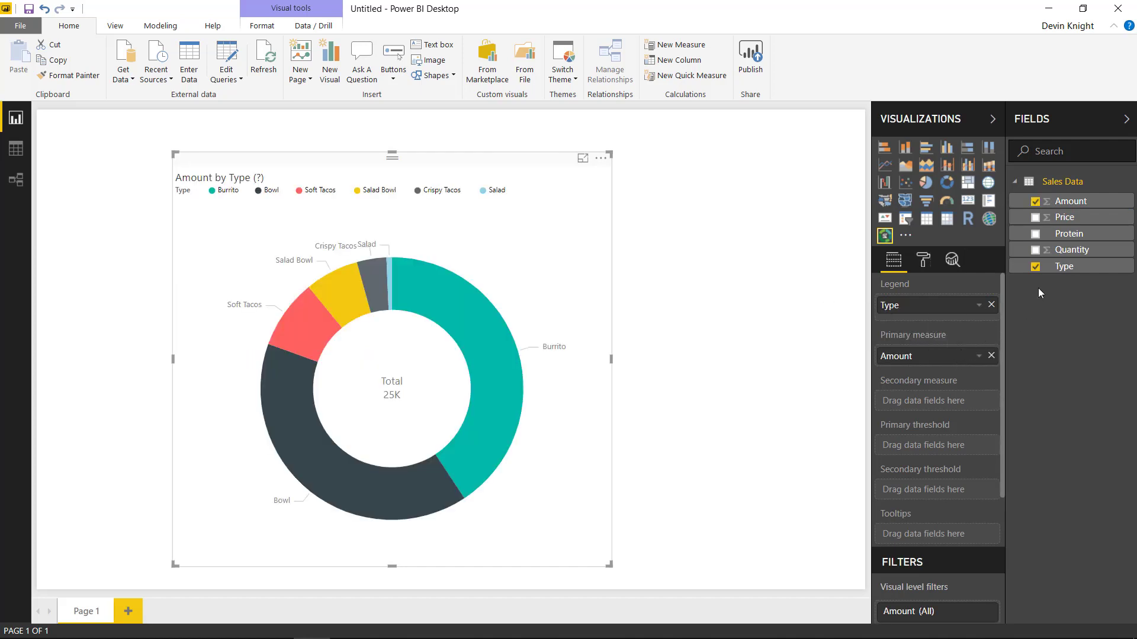
{"action": "left_click_drag", "start_coordinate": [1069, 249], "coordinate": [961, 400]}
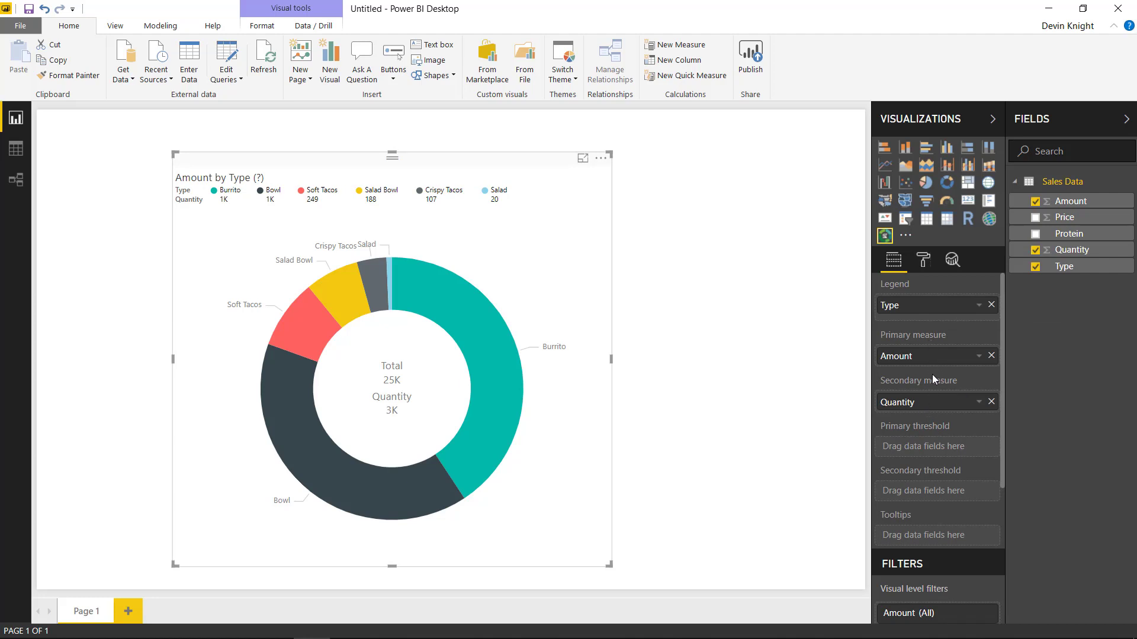
- Examine the tooltips of the ring chart's Bowl, Burrito and Salad segments
{"action": "mouse_move", "coordinate": [301, 431]}
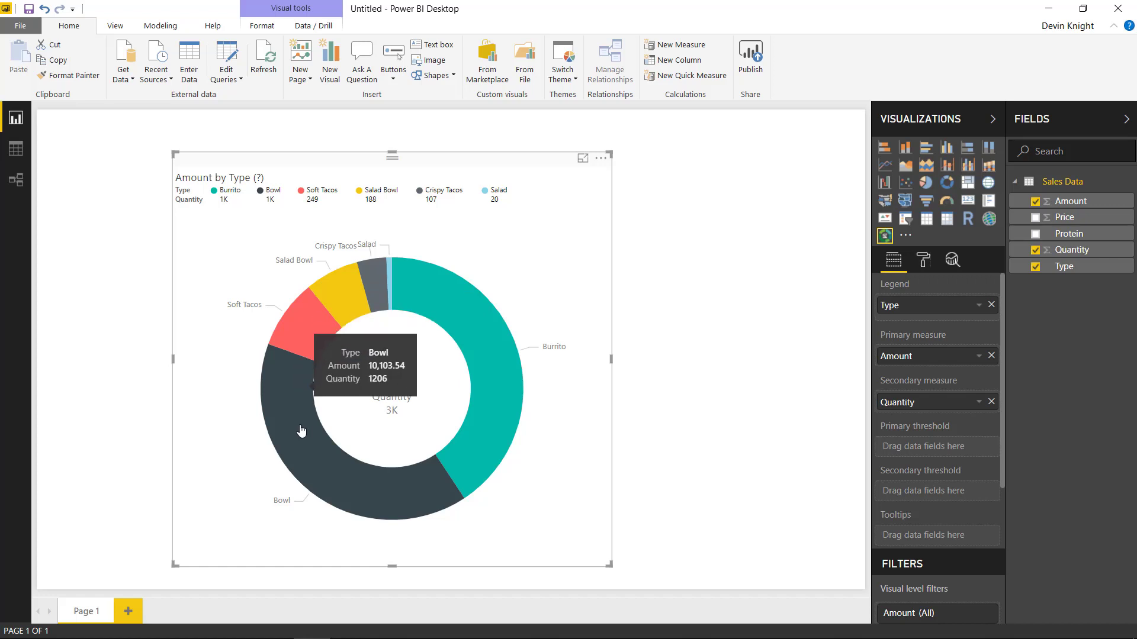
{"action": "mouse_move", "coordinate": [477, 456]}
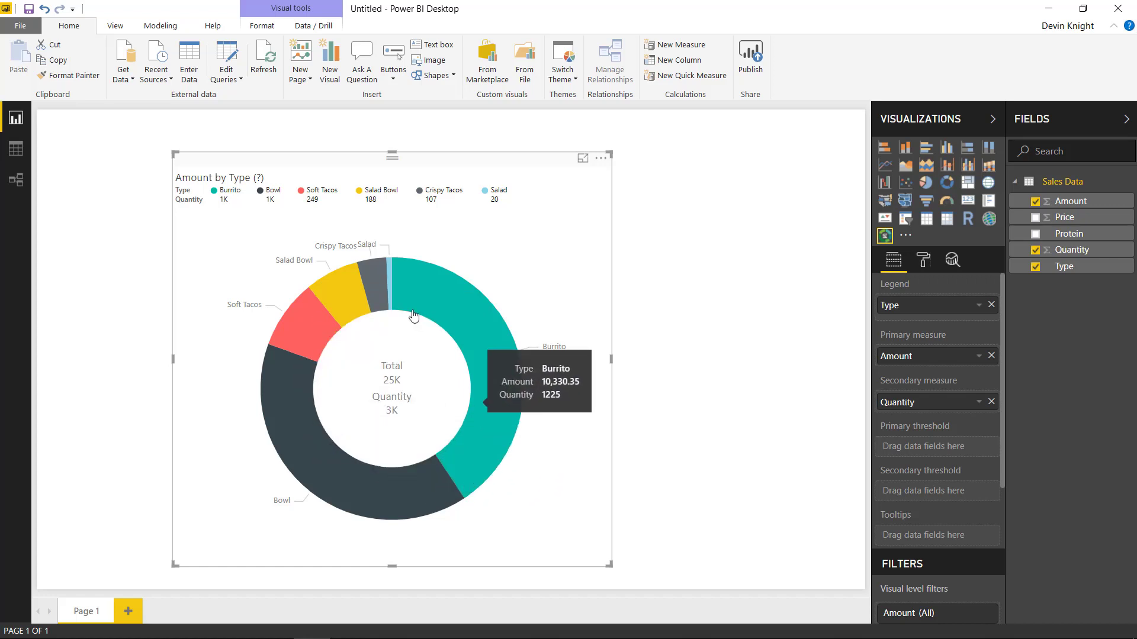
{"action": "mouse_move", "coordinate": [400, 302]}
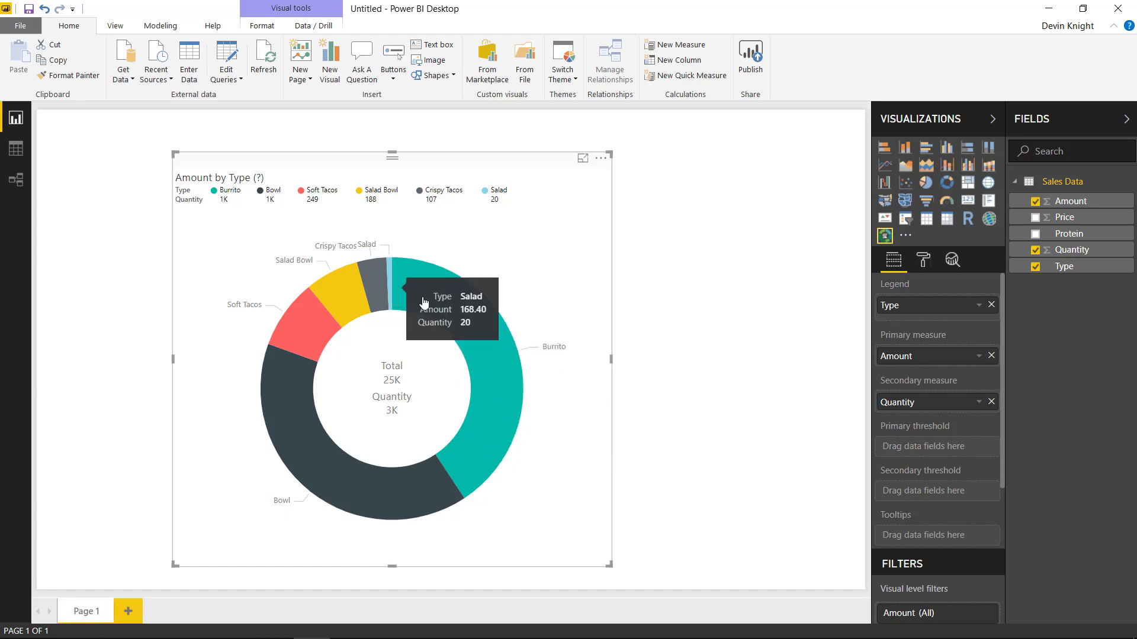
{"action": "mouse_move", "coordinate": [509, 435]}
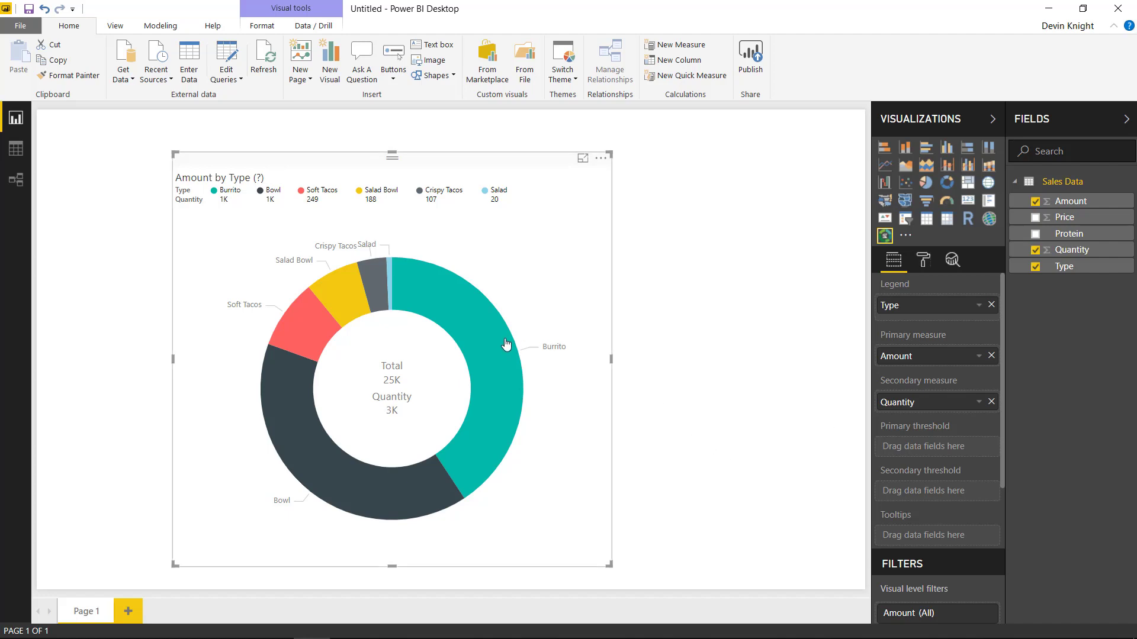
{"action": "mouse_move", "coordinate": [500, 355]}
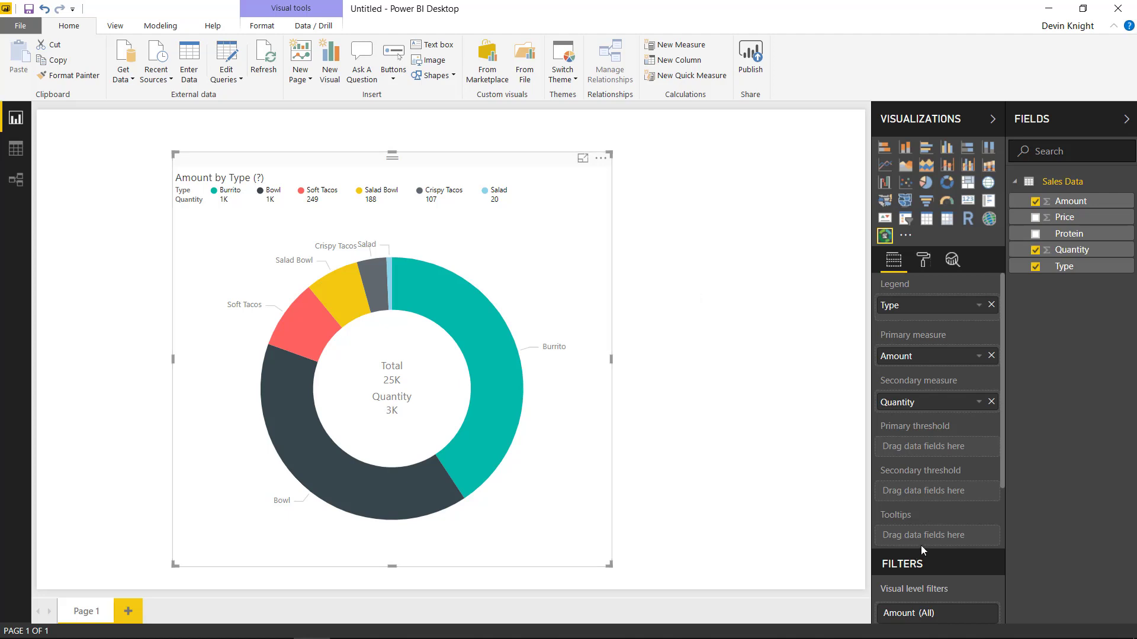
{"action": "mouse_move", "coordinate": [469, 337]}
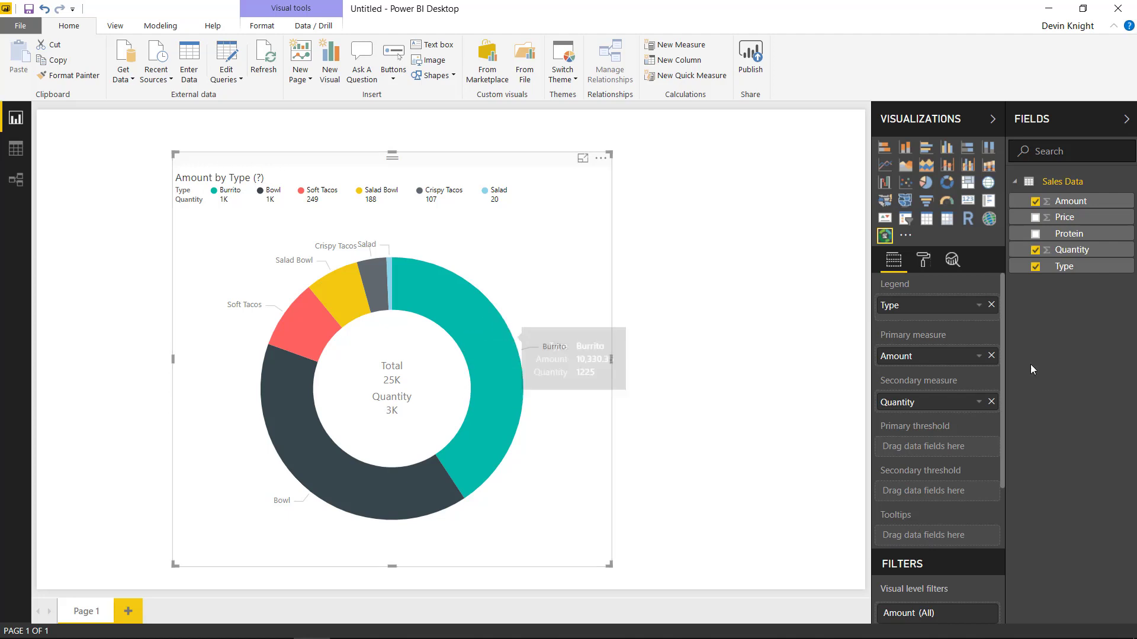
- Try Price as an extra tooltip field, check it on the Burrito segment, and remove it again
{"action": "left_click_drag", "start_coordinate": [1063, 217], "coordinate": [977, 548]}
{"action": "mouse_move", "coordinate": [485, 336]}
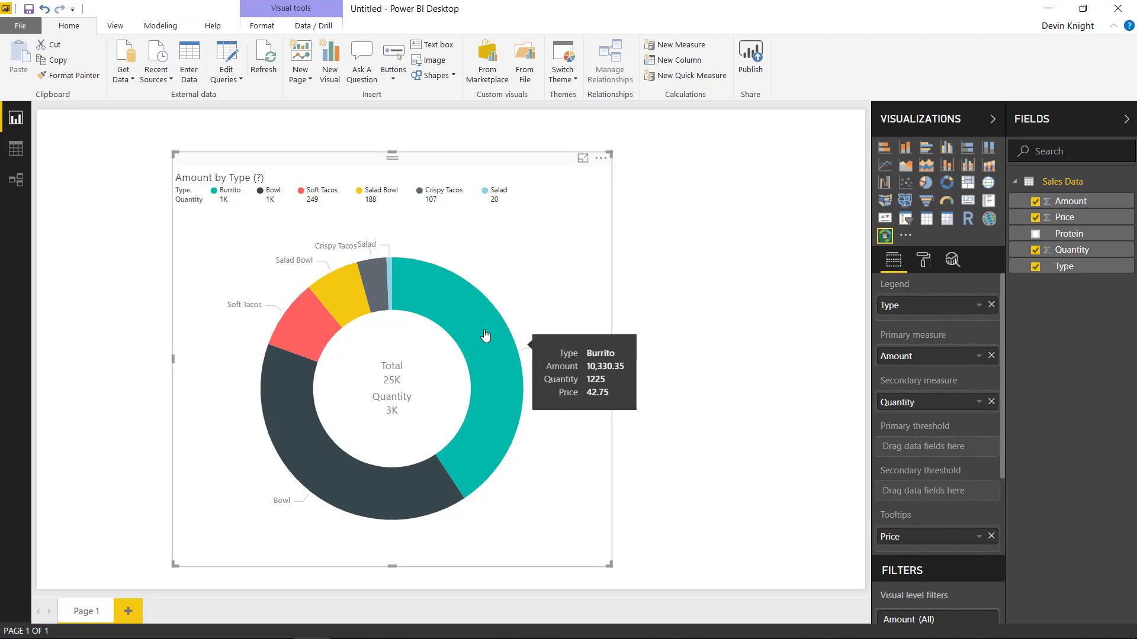
{"action": "left_click", "coordinate": [991, 537]}
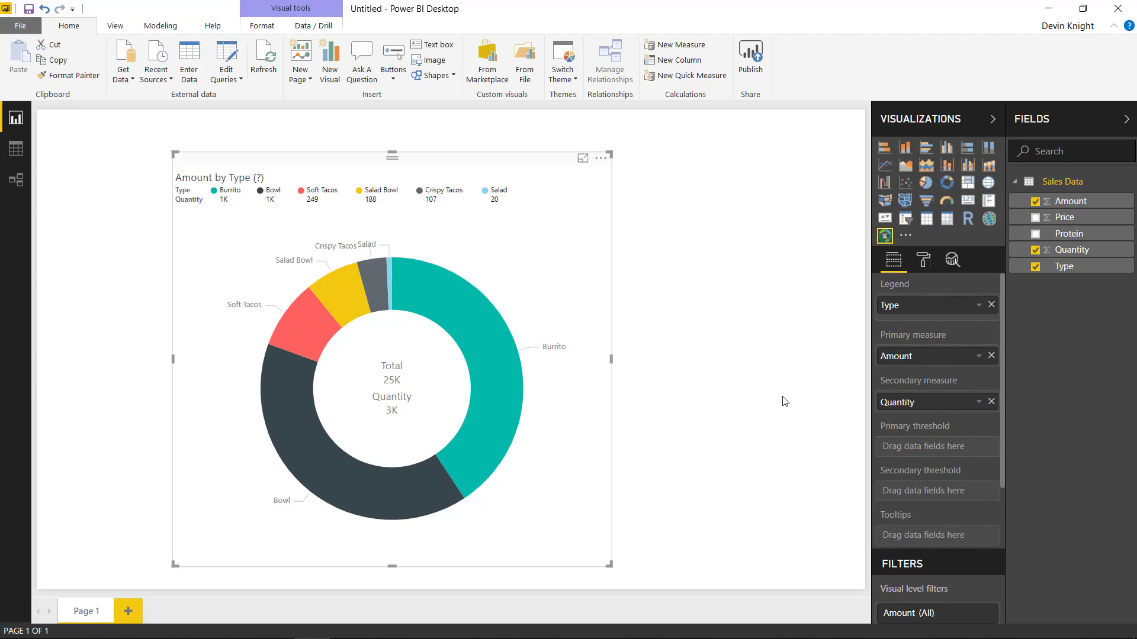
- Try the ring chart's legend position at Right and Bottom Center, and set it to Top Center
{"action": "left_click", "coordinate": [924, 264]}
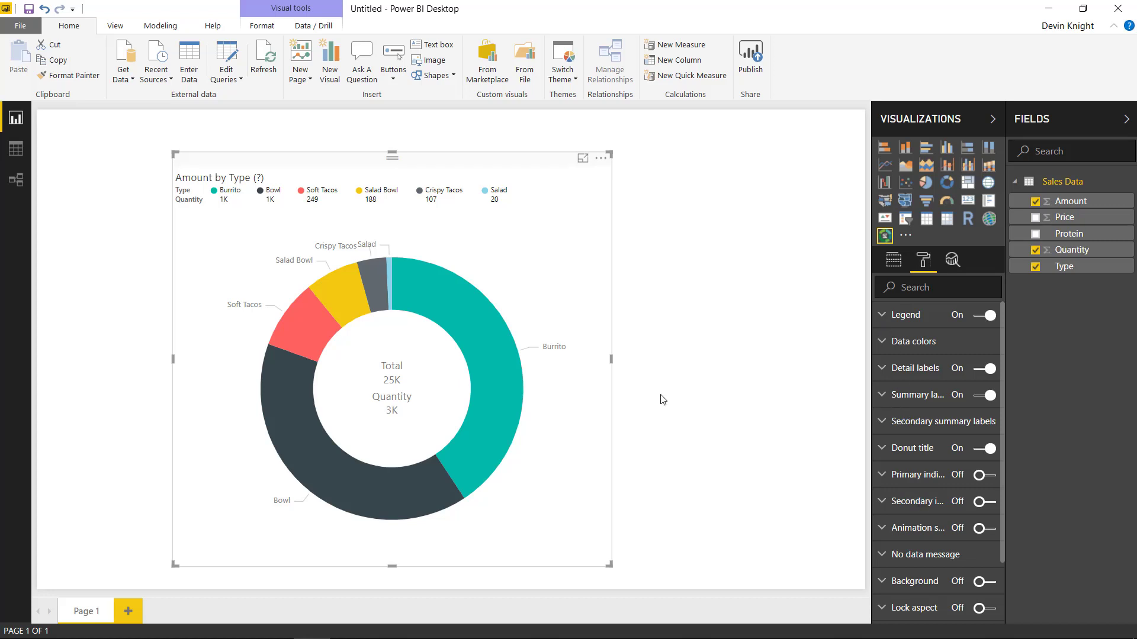
{"action": "left_click", "coordinate": [881, 315]}
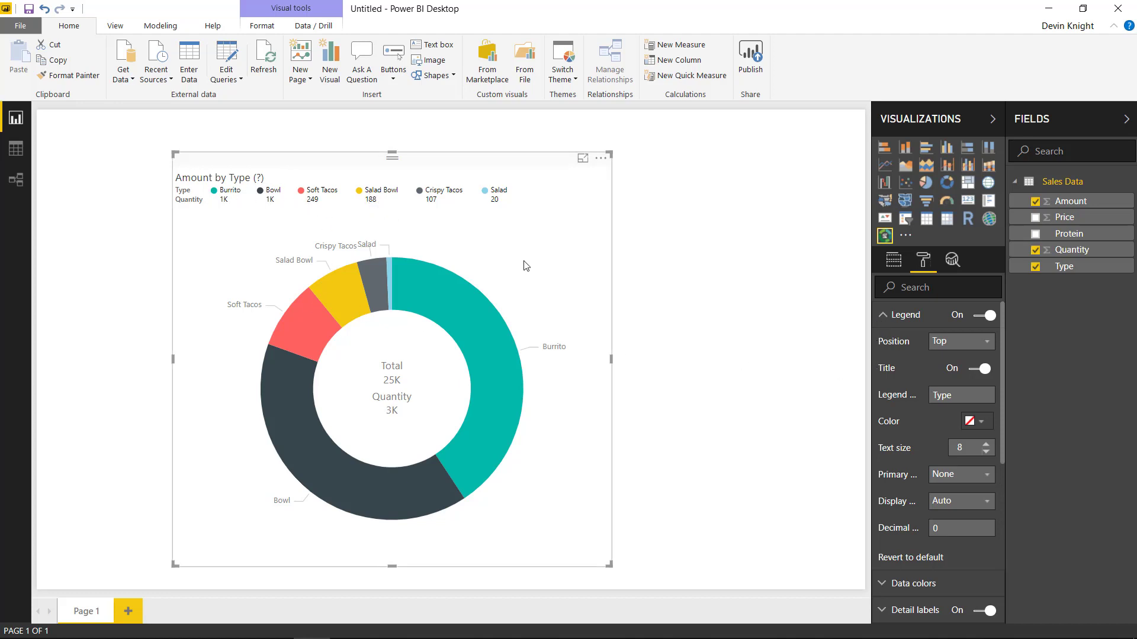
{"action": "left_click", "coordinate": [977, 338]}
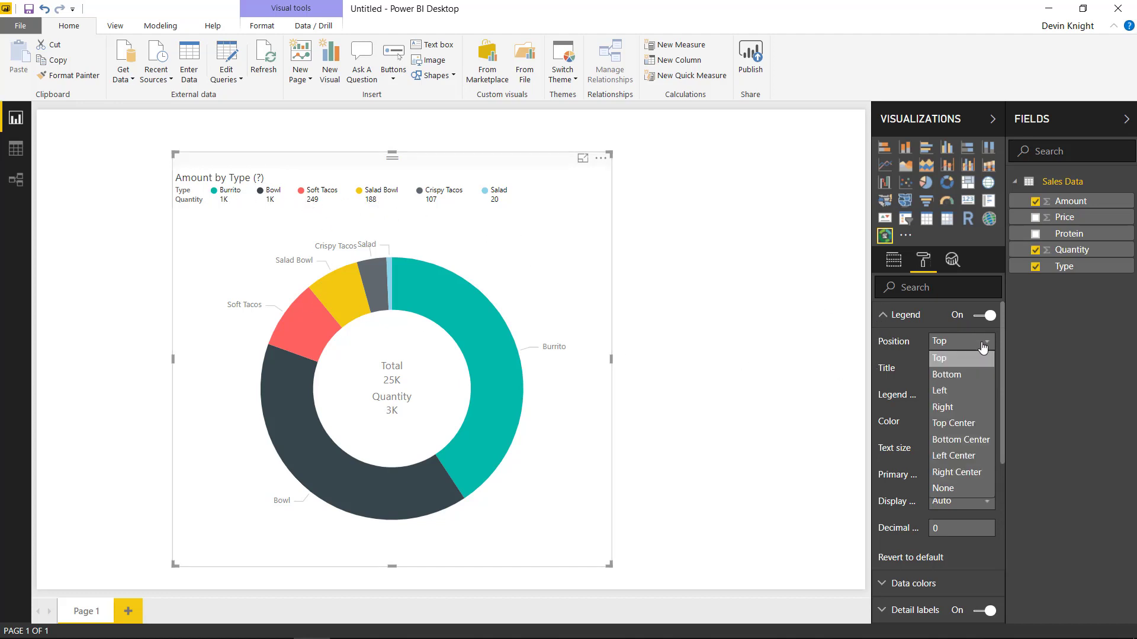
{"action": "left_click", "coordinate": [966, 406]}
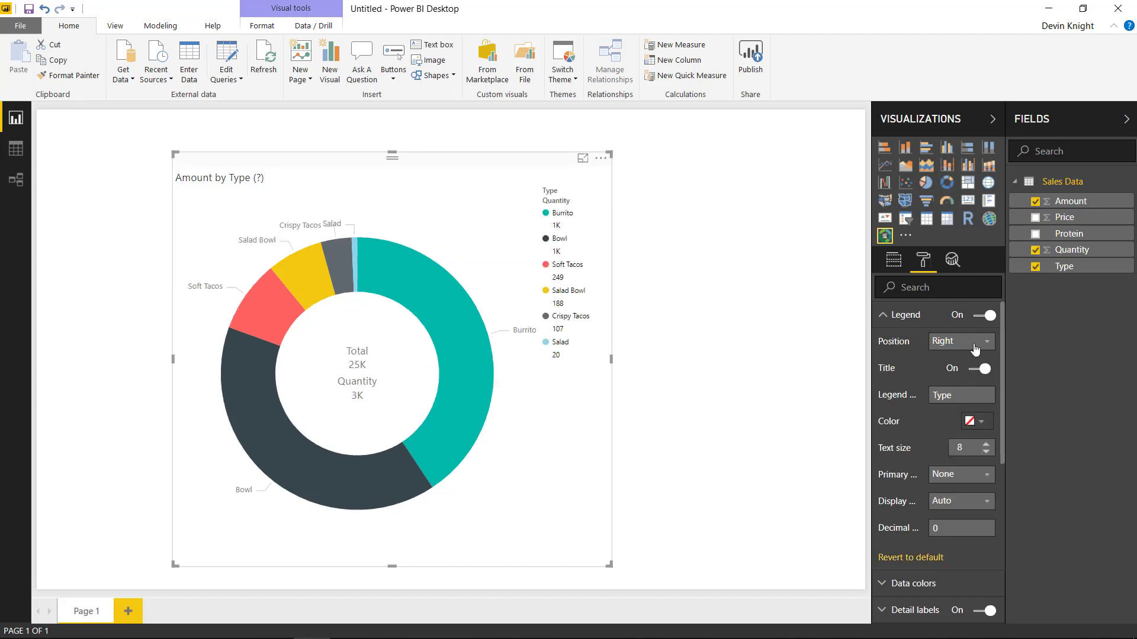
{"action": "left_click", "coordinate": [974, 343]}
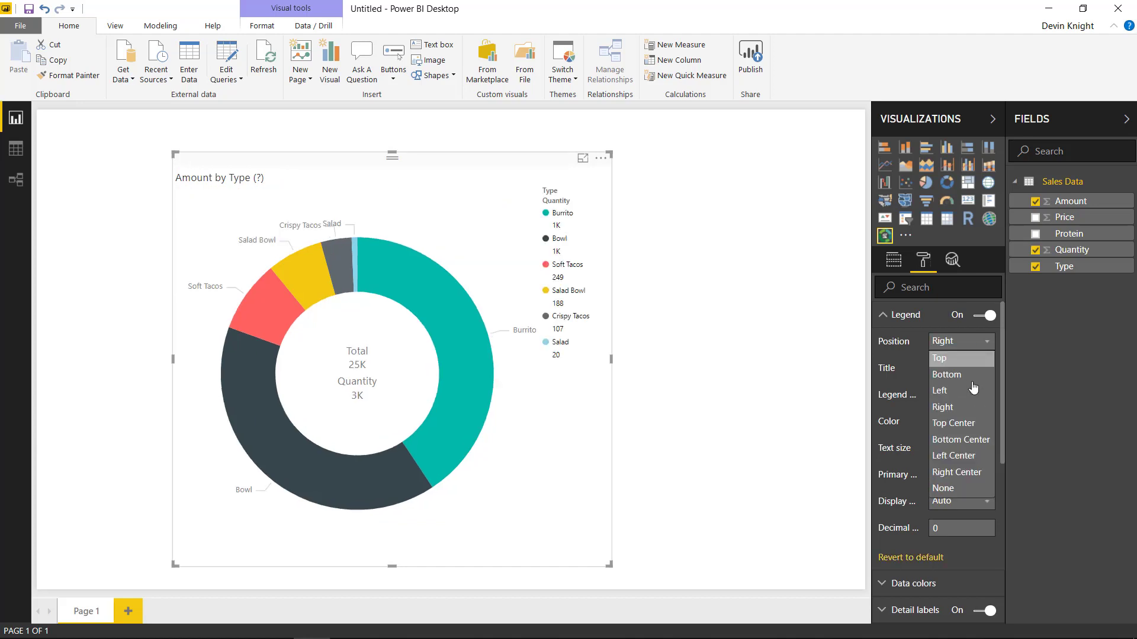
{"action": "left_click", "coordinate": [966, 440]}
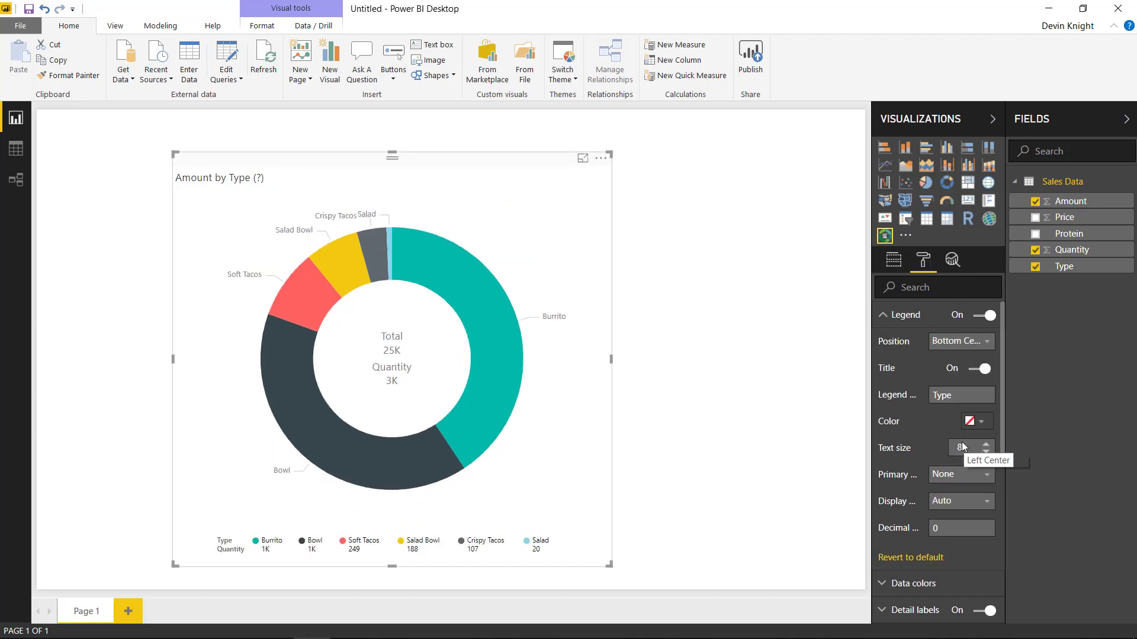
{"action": "left_click", "coordinate": [943, 348]}
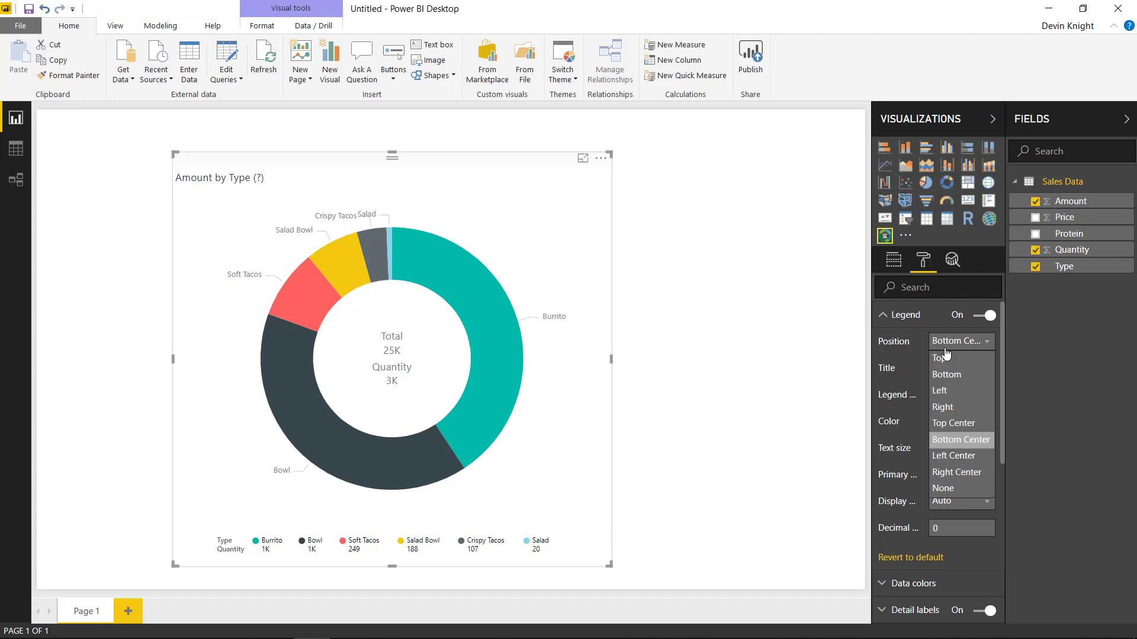
{"action": "left_click", "coordinate": [953, 424]}
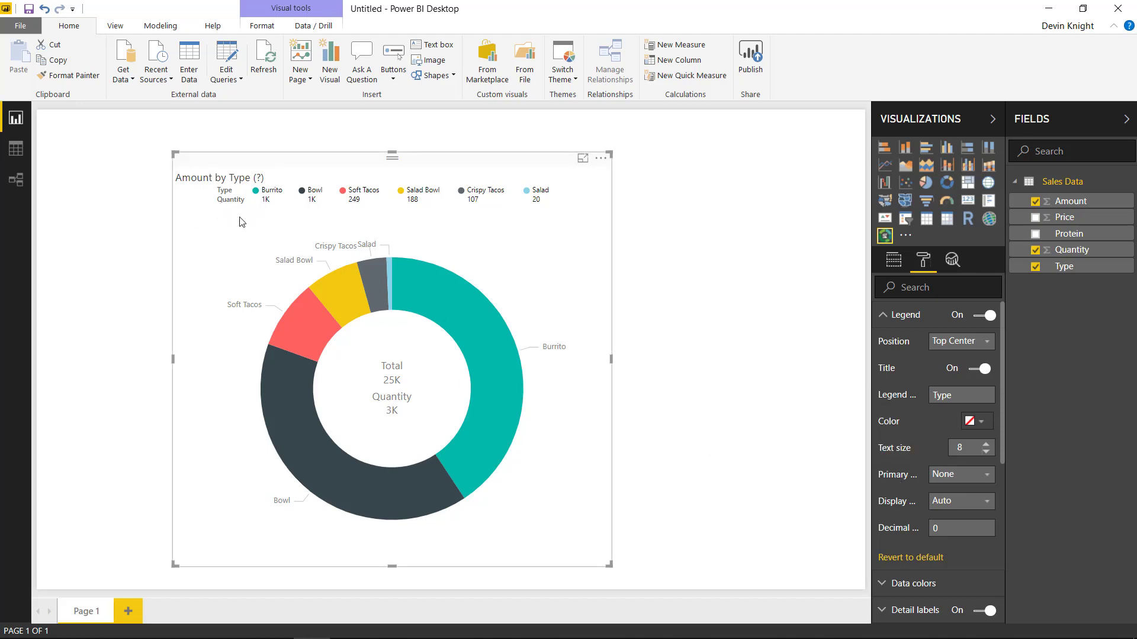
- Compare Value, Percentage and Both for the primary measure in the ring chart's legend, and set it to Value
{"action": "left_click", "coordinate": [971, 487]}
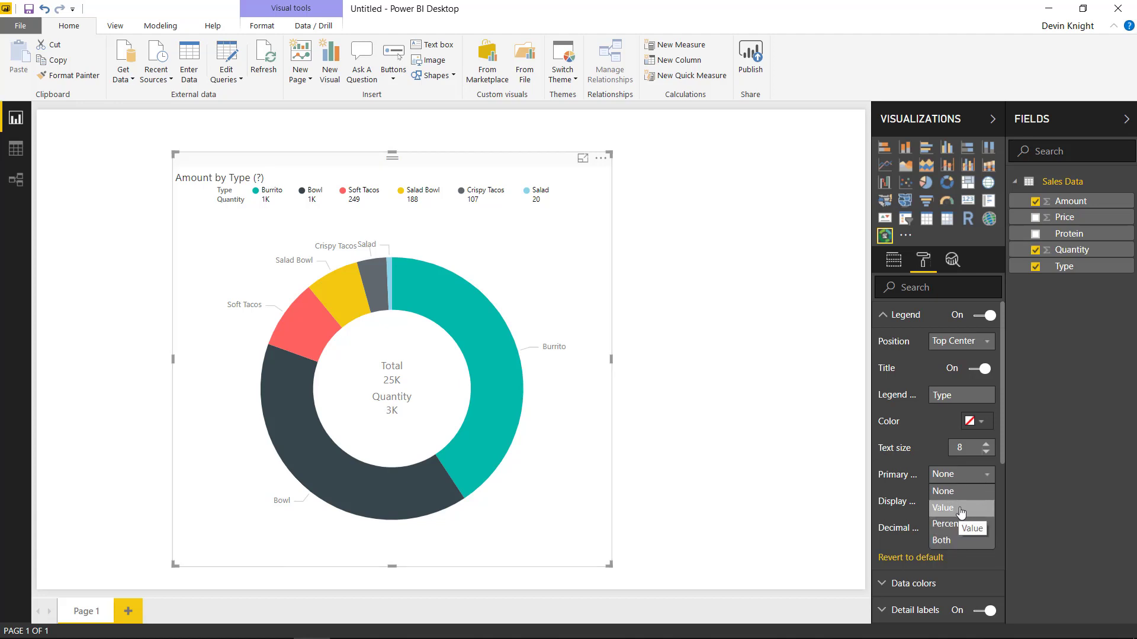
{"action": "left_click", "coordinate": [960, 510]}
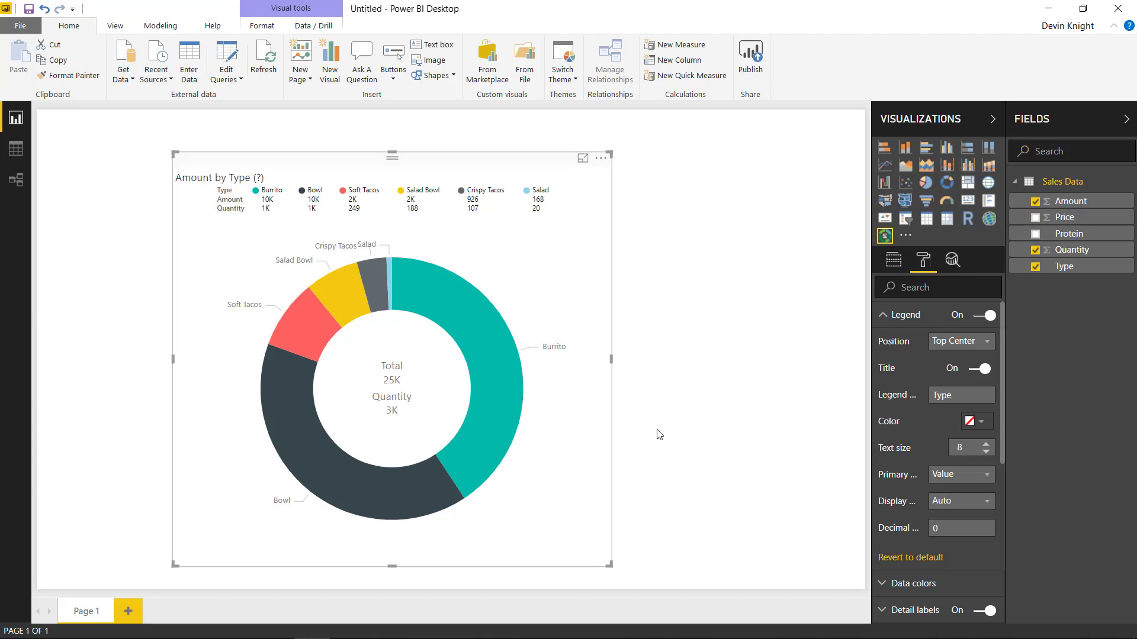
{"action": "left_click", "coordinate": [961, 474]}
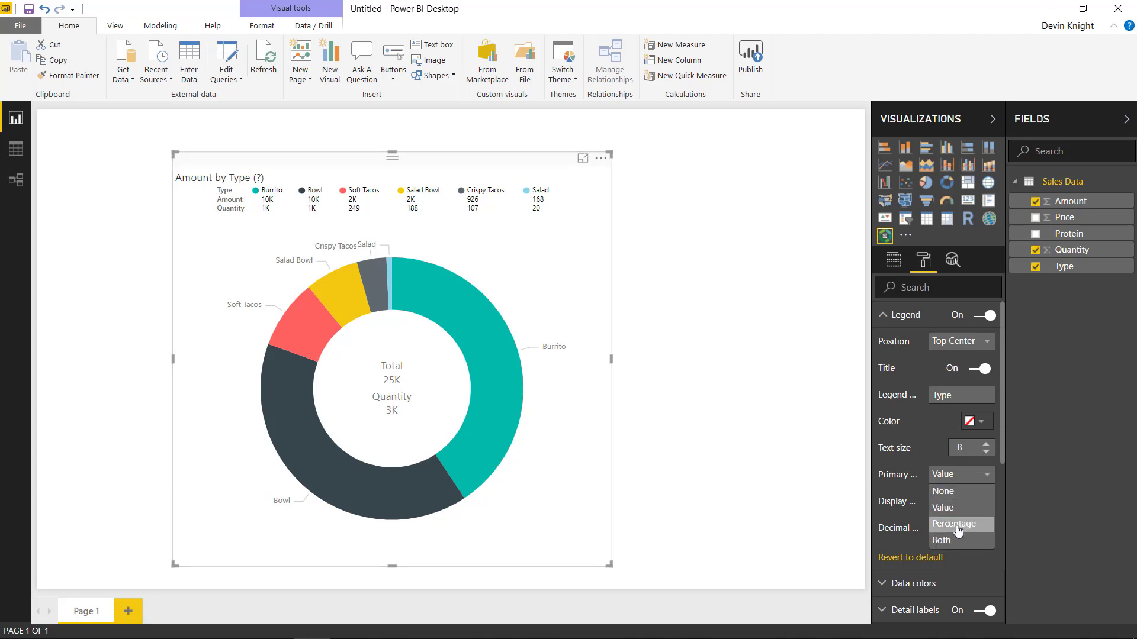
{"action": "left_click", "coordinate": [965, 528]}
{"action": "mouse_move", "coordinate": [521, 402]}
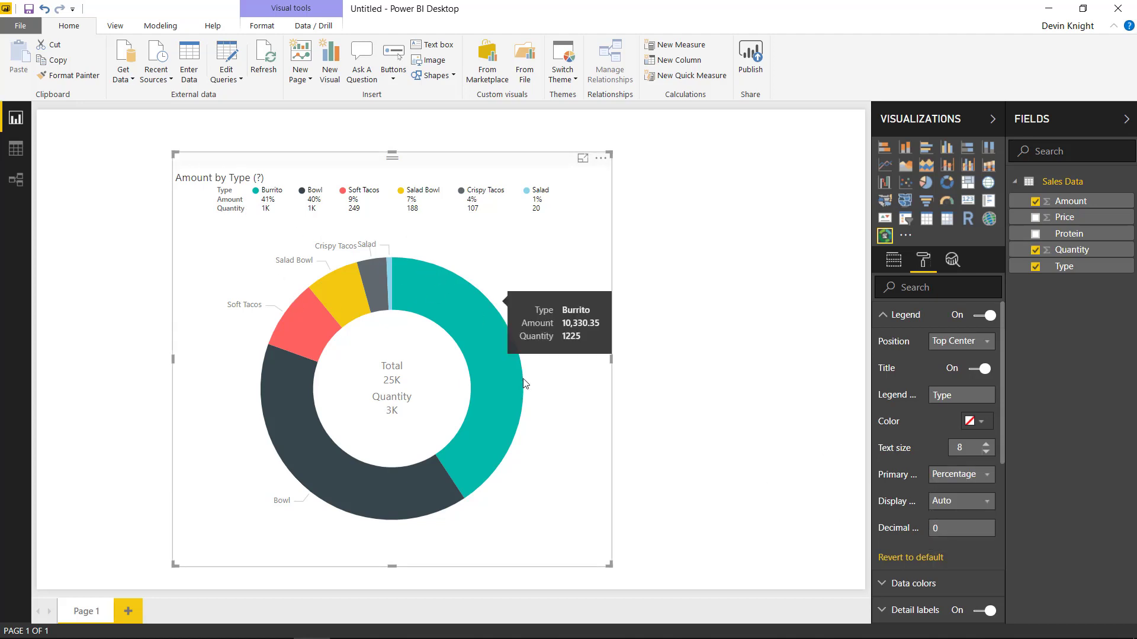
{"action": "left_click", "coordinate": [958, 474]}
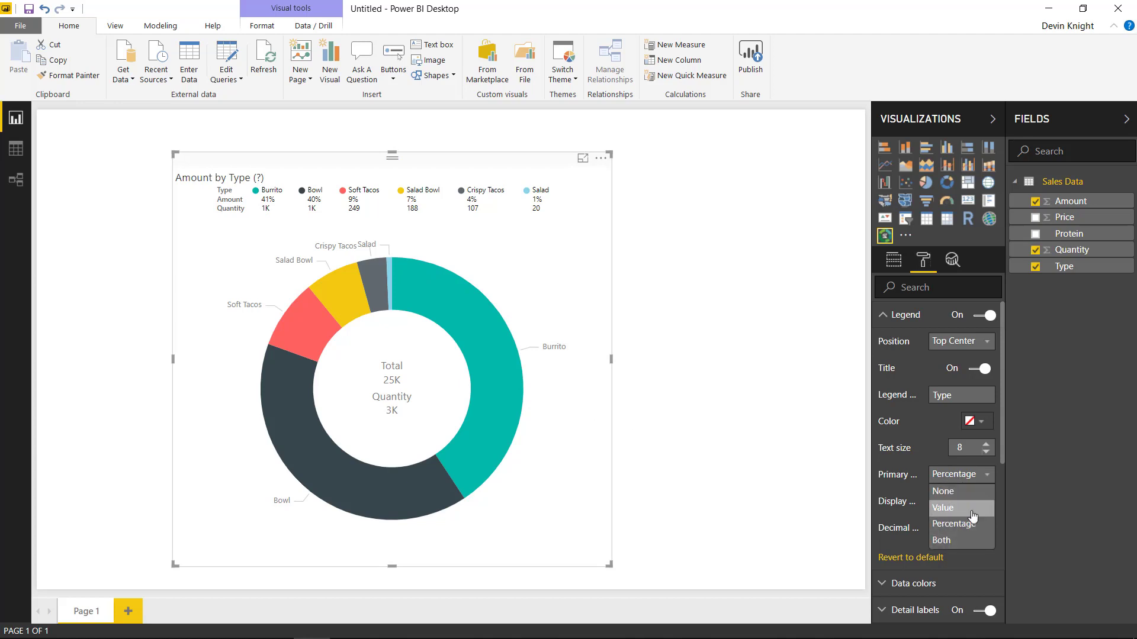
{"action": "left_click", "coordinate": [969, 540]}
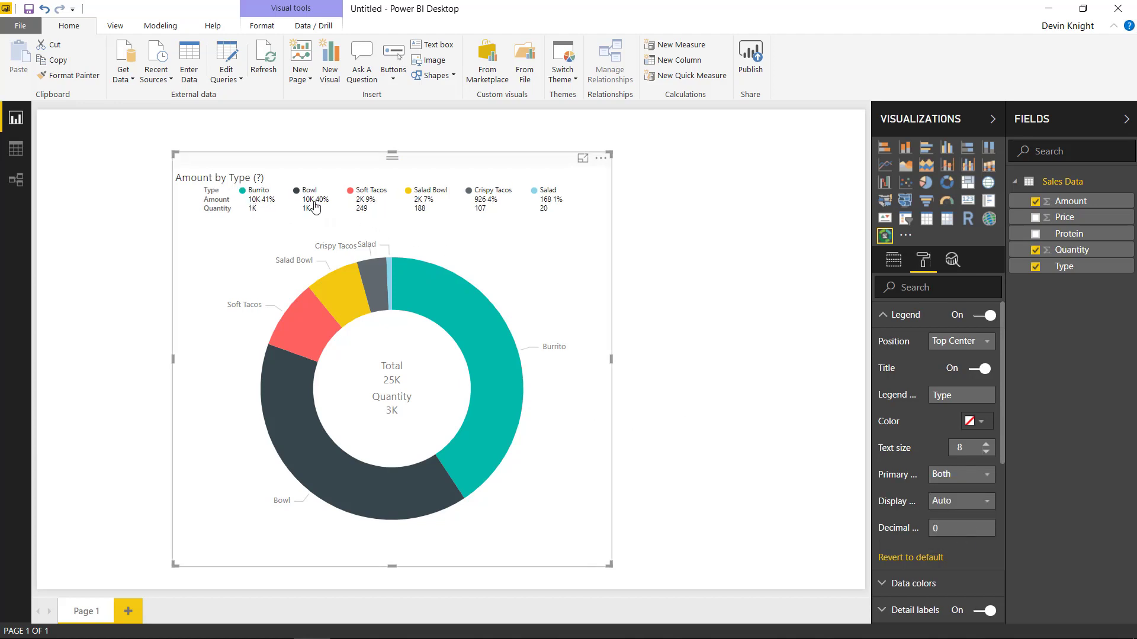
{"action": "mouse_move", "coordinate": [315, 206]}
{"action": "left_click", "coordinate": [987, 475]}
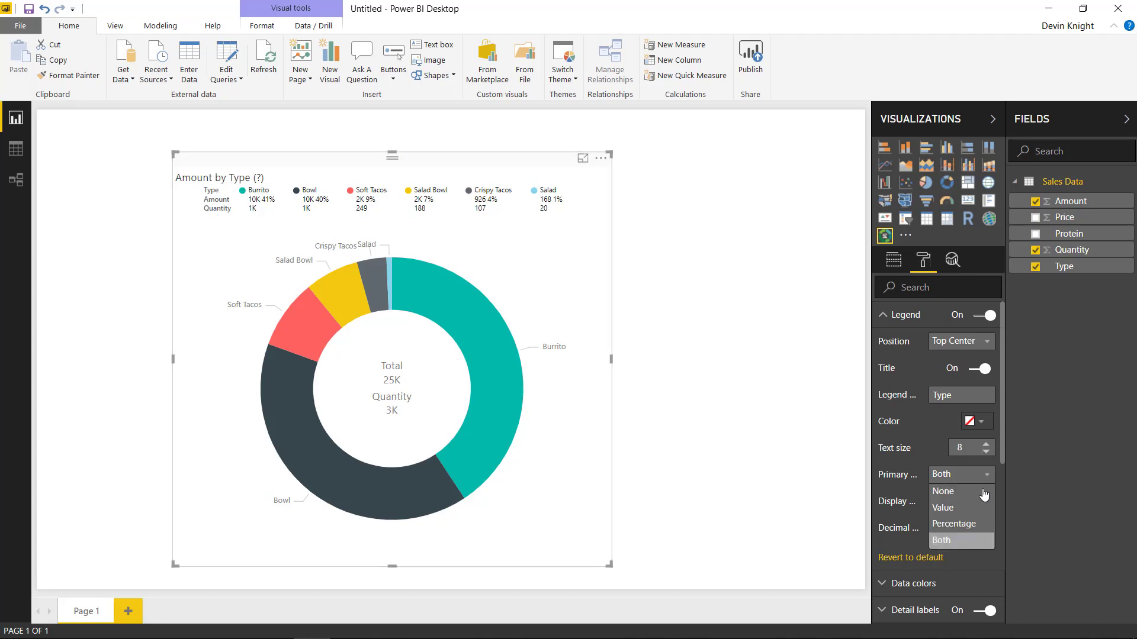
{"action": "left_click", "coordinate": [970, 508]}
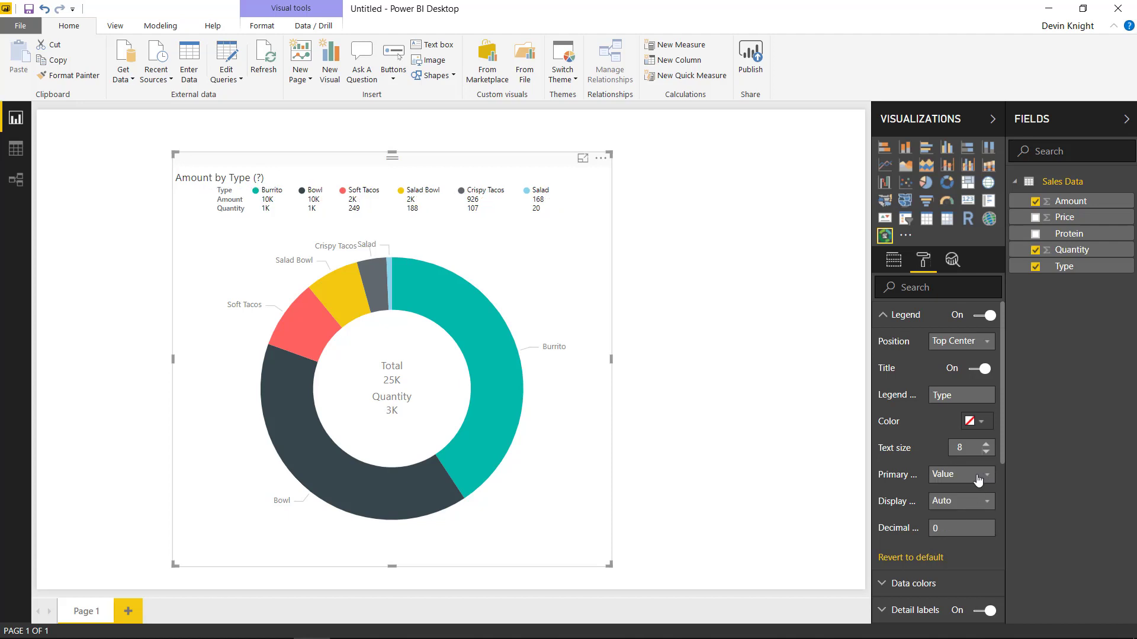
- Increase the legend text size to 11 and widen the ring chart by extending its right edge
{"action": "left_click", "coordinate": [986, 445]}
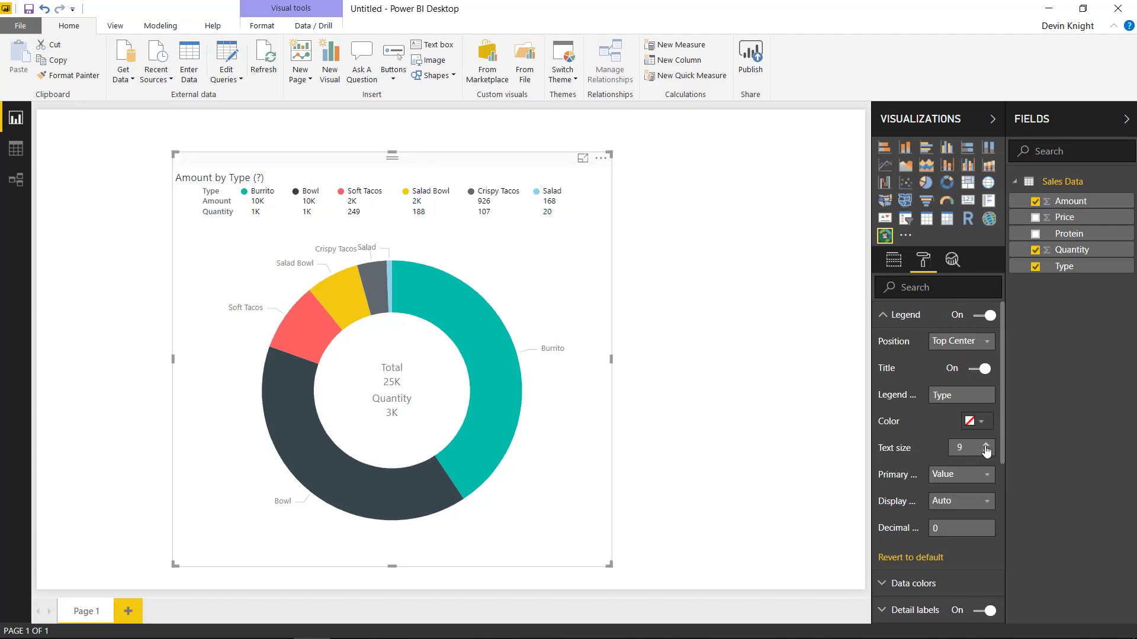
{"action": "left_click", "coordinate": [986, 448]}
{"action": "left_click", "coordinate": [986, 448]}
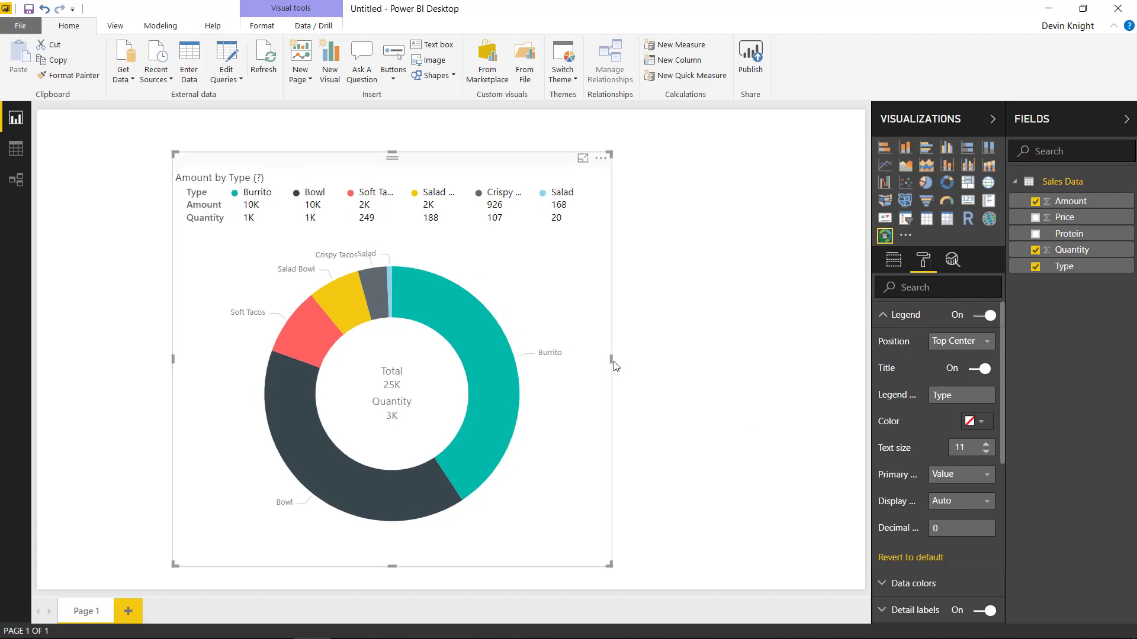
{"action": "left_click_drag", "start_coordinate": [614, 363], "coordinate": [695, 353]}
{"action": "left_click", "coordinate": [700, 355]}
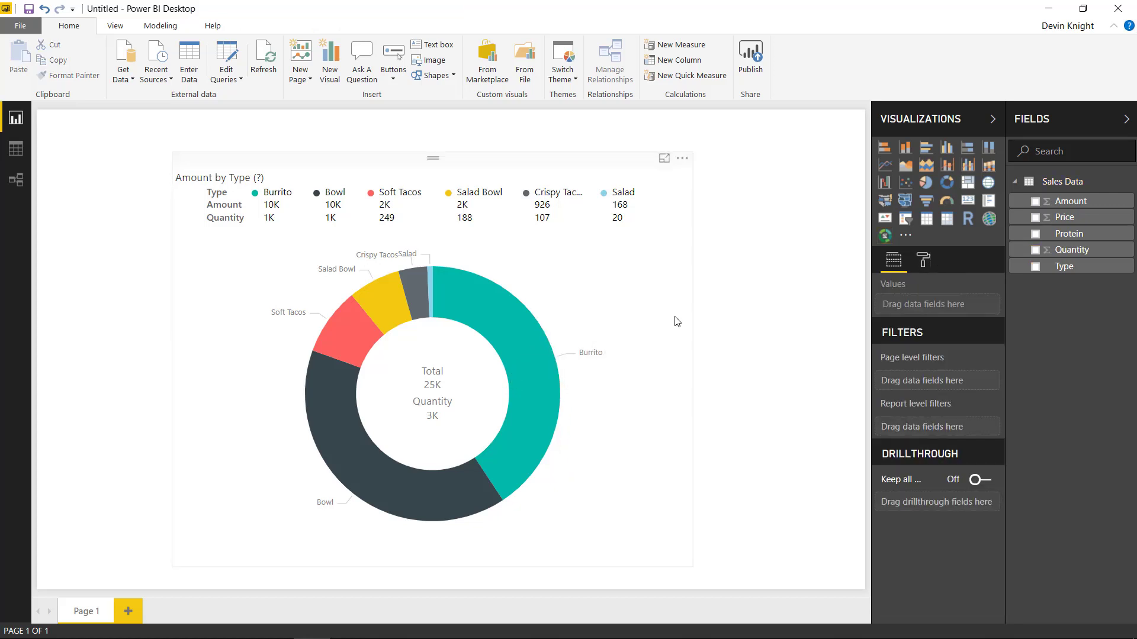
- Set the display units of the ring chart's legend to None
{"action": "left_click", "coordinate": [603, 169]}
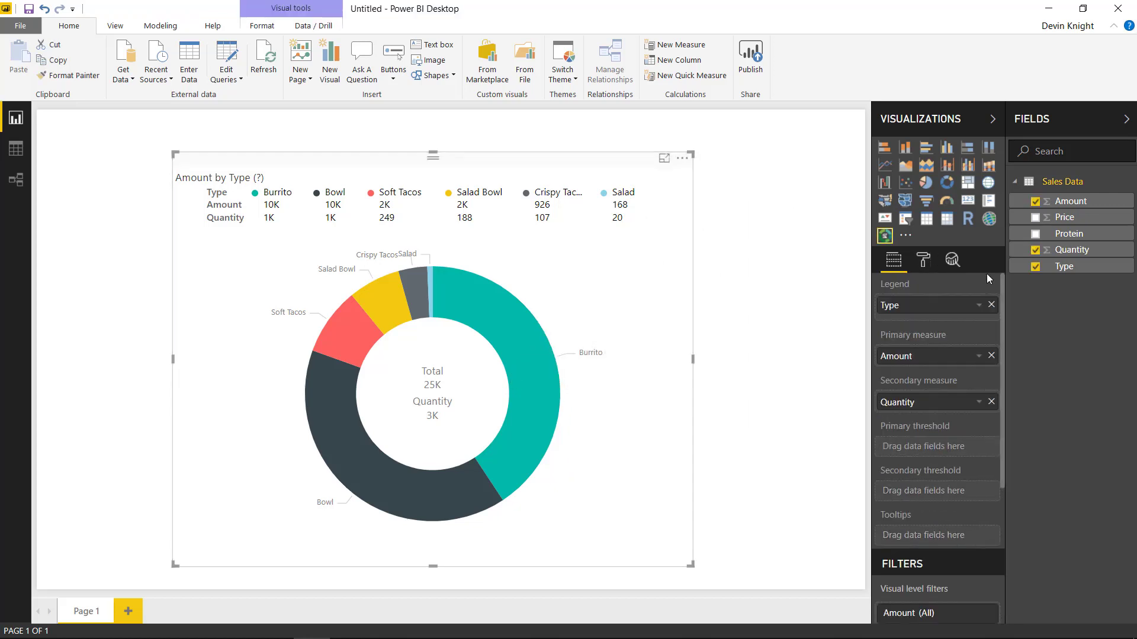
{"action": "left_click", "coordinate": [924, 261]}
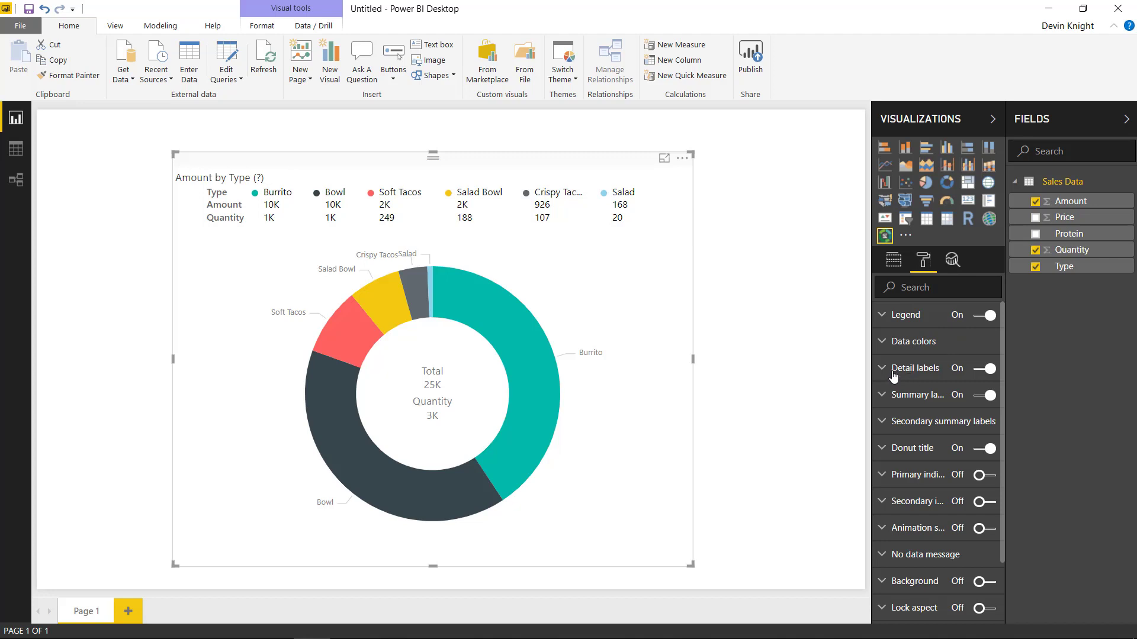
{"action": "left_click", "coordinate": [883, 342]}
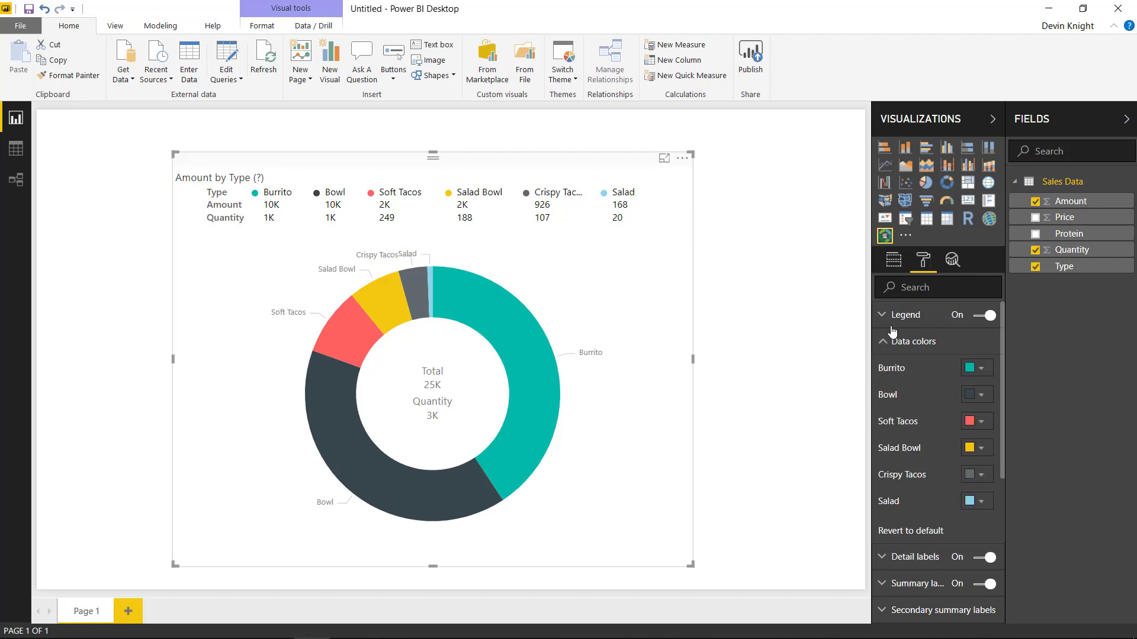
{"action": "left_click", "coordinate": [893, 317]}
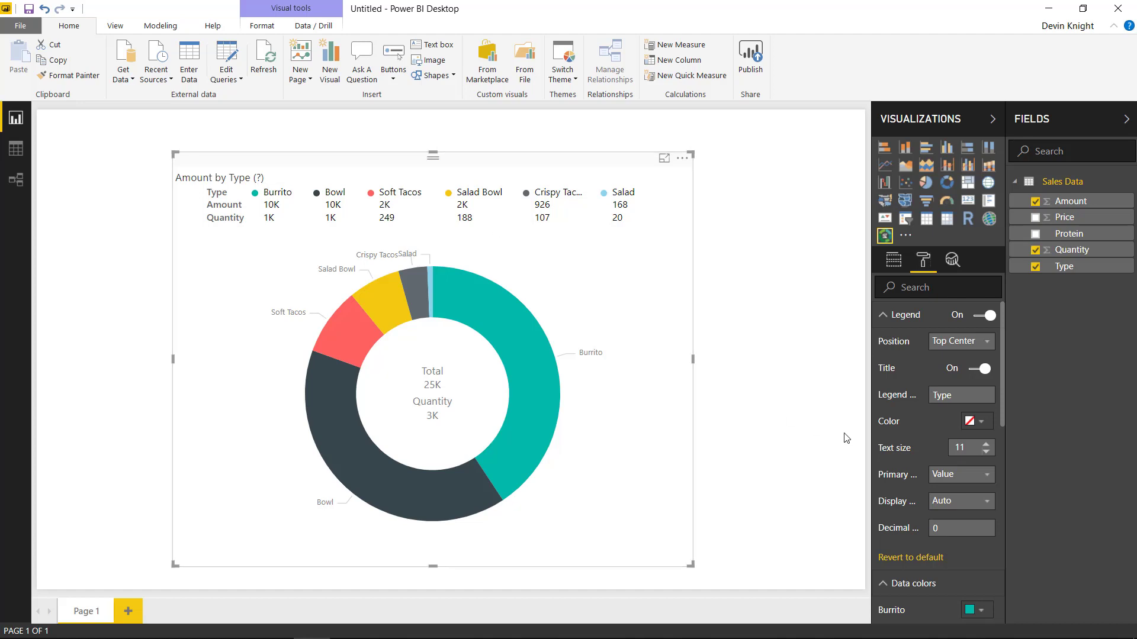
{"action": "left_click", "coordinate": [981, 504]}
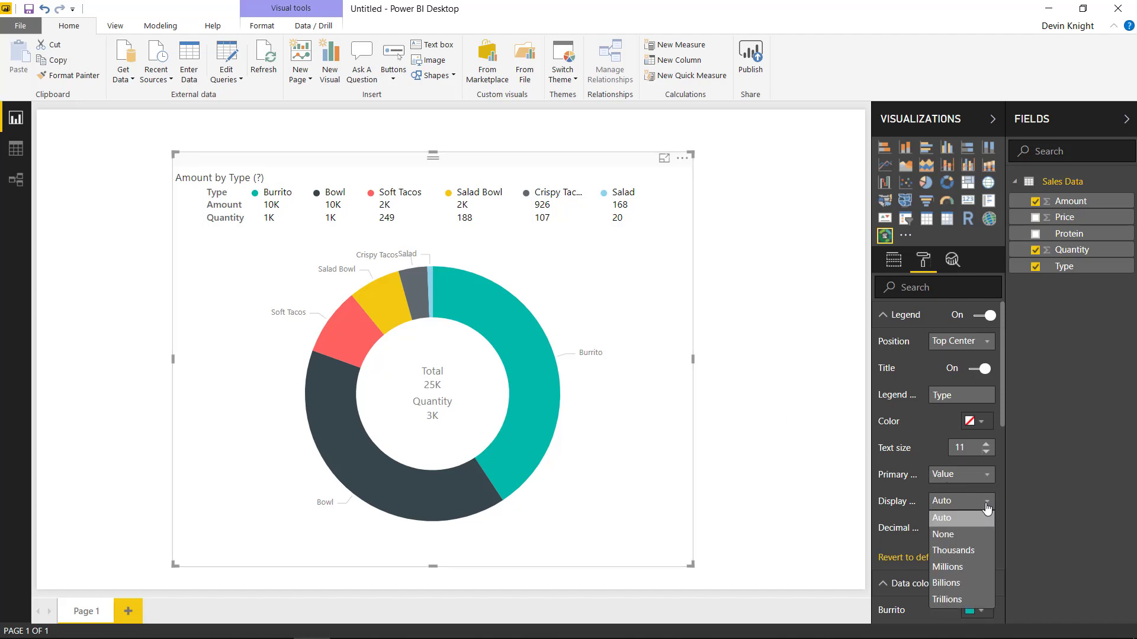
{"action": "left_click", "coordinate": [958, 536]}
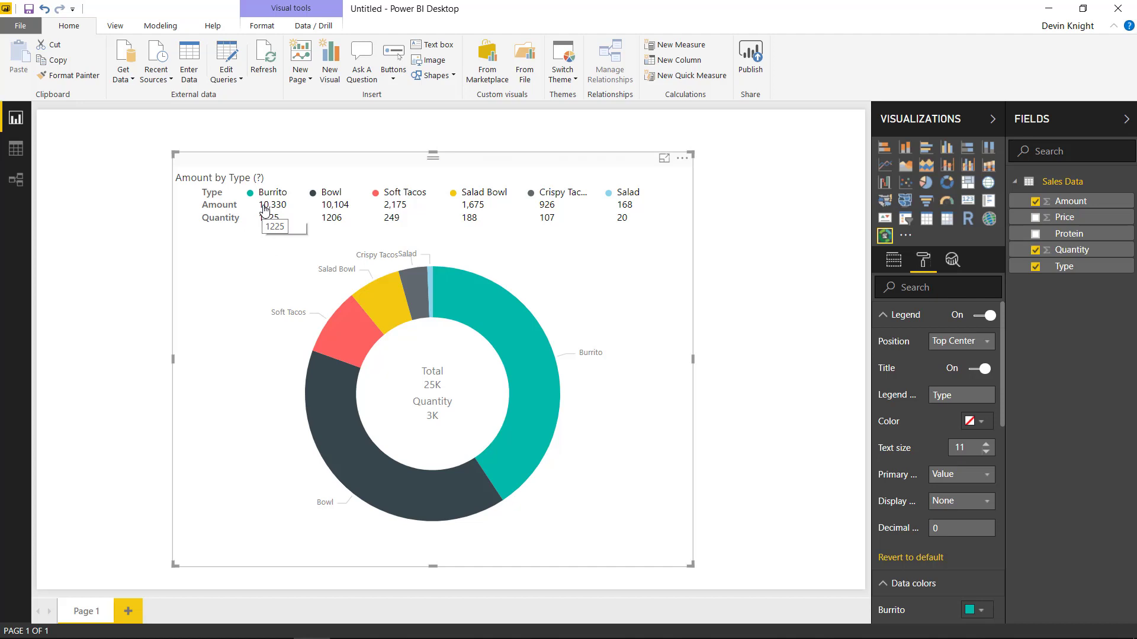
- Format the Quantity field as a whole number with a thousands separator
{"action": "left_click", "coordinate": [1072, 251]}
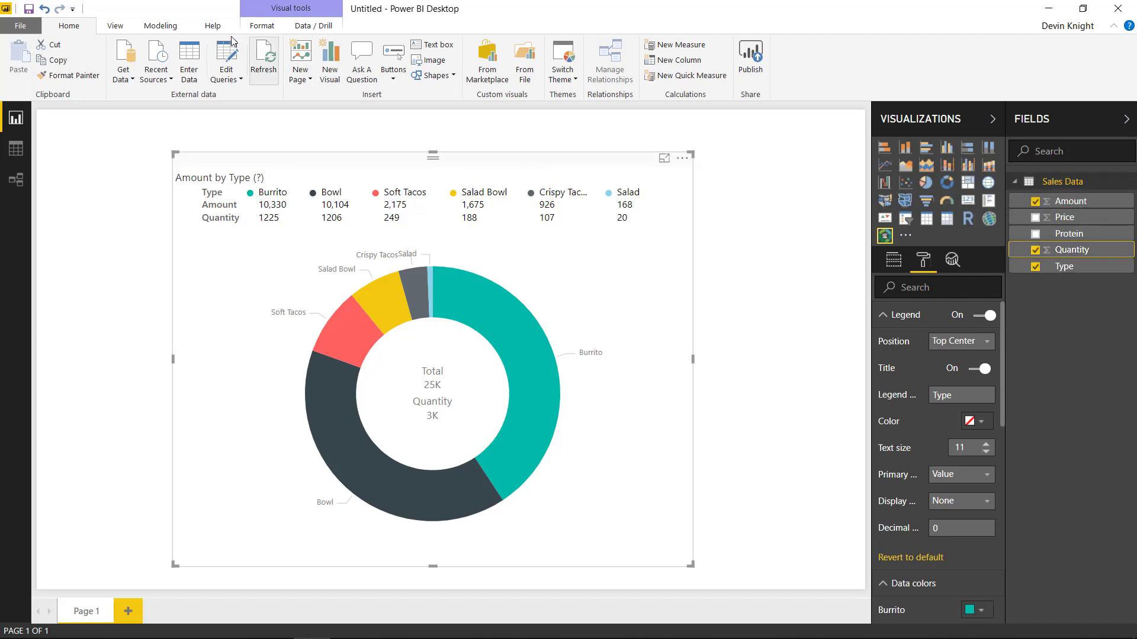
{"action": "left_click", "coordinate": [164, 25]}
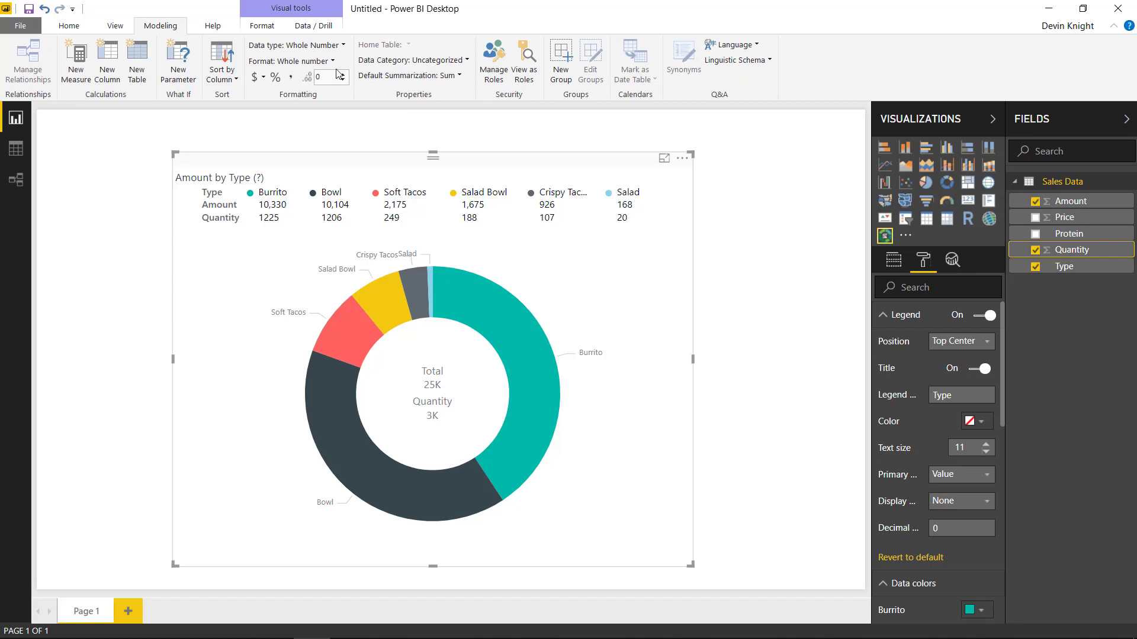
{"action": "left_click", "coordinate": [315, 61]}
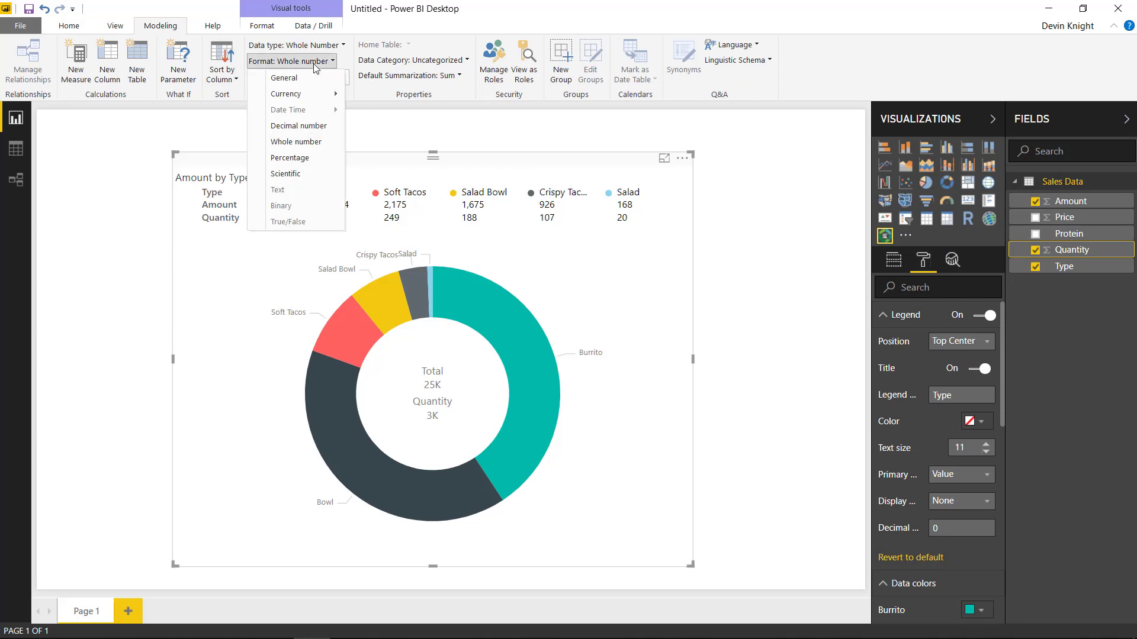
{"action": "left_click", "coordinate": [296, 141]}
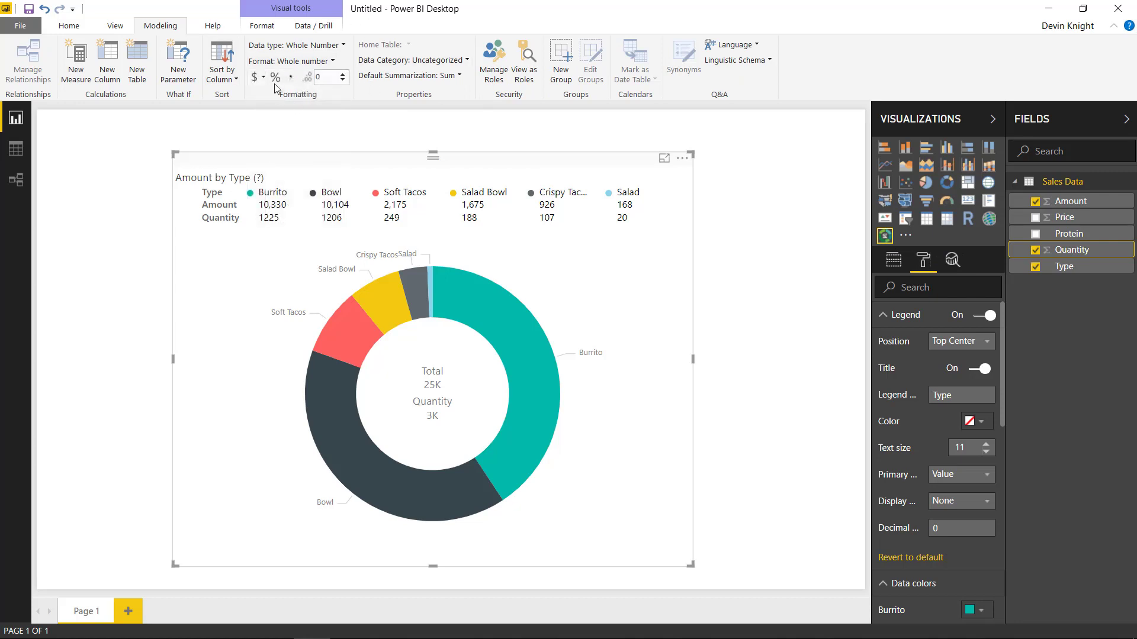
{"action": "left_click", "coordinate": [291, 80]}
- Try red as the legend text color and revert it to the default
{"action": "left_click", "coordinate": [974, 421]}
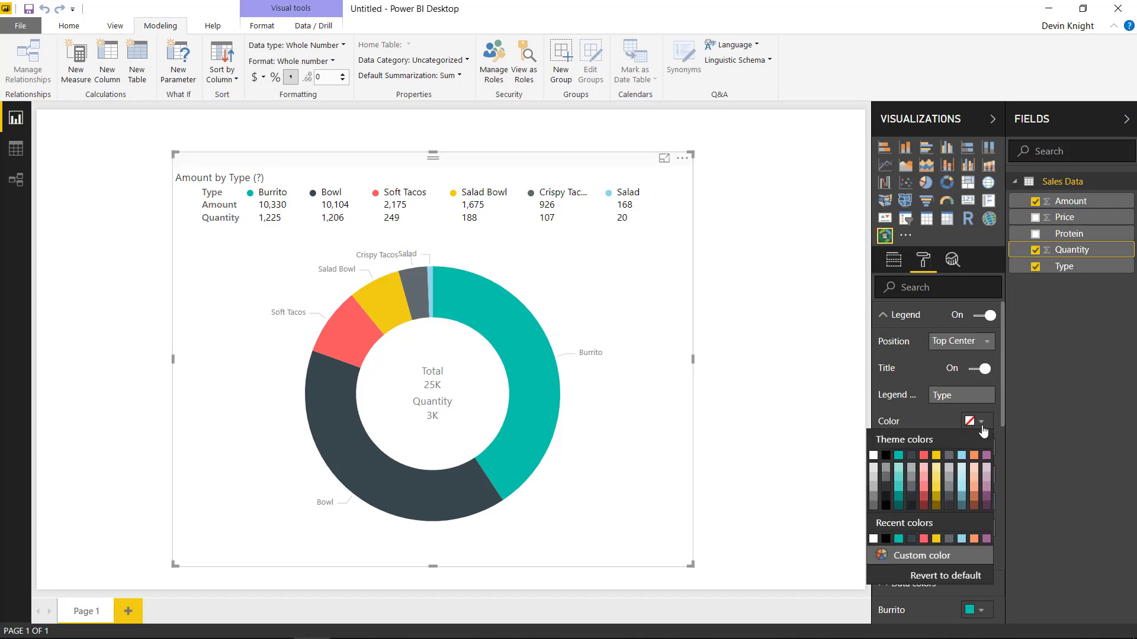
{"action": "left_click", "coordinate": [924, 456]}
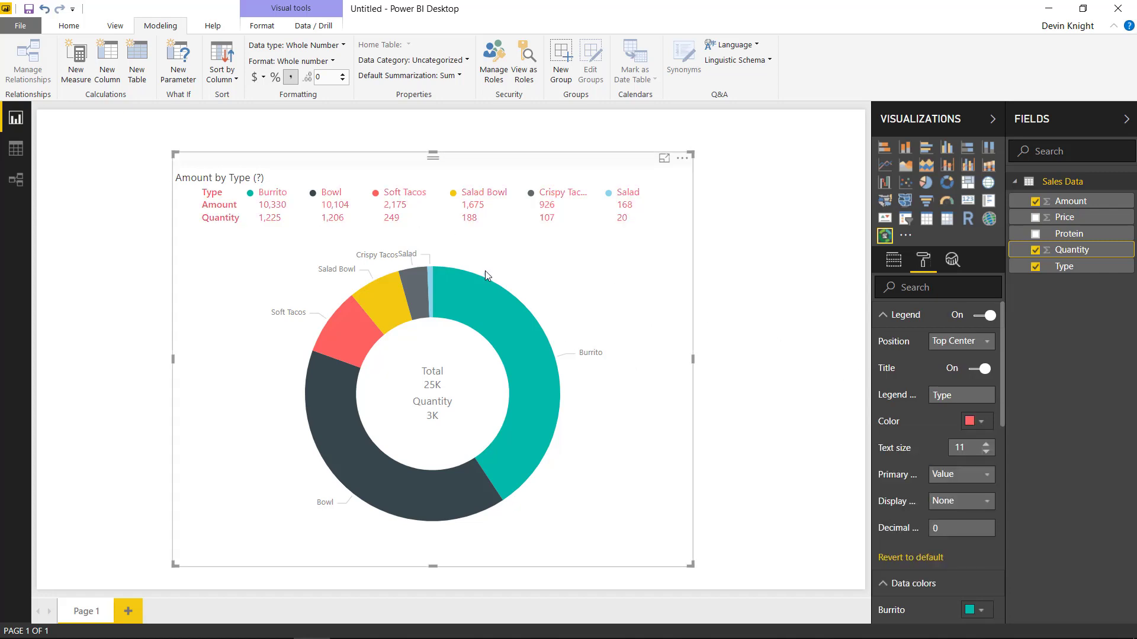
{"action": "left_click", "coordinate": [980, 426]}
{"action": "left_click", "coordinate": [929, 575]}
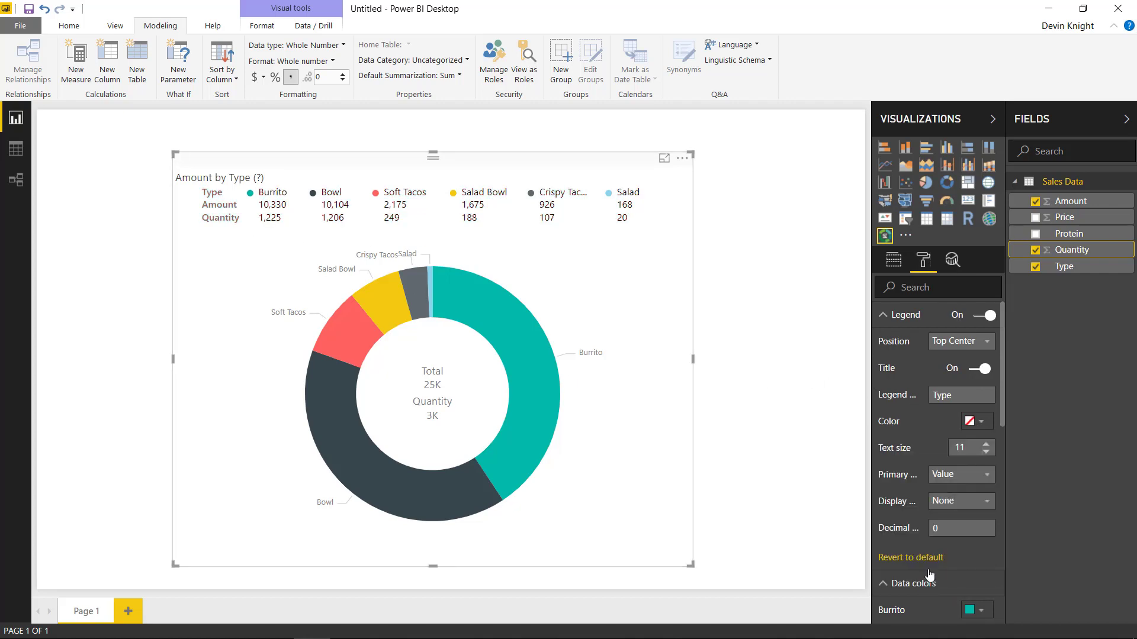
- Change the Crispy Tacos data color to the purple theme color
{"action": "left_click", "coordinate": [887, 317]}
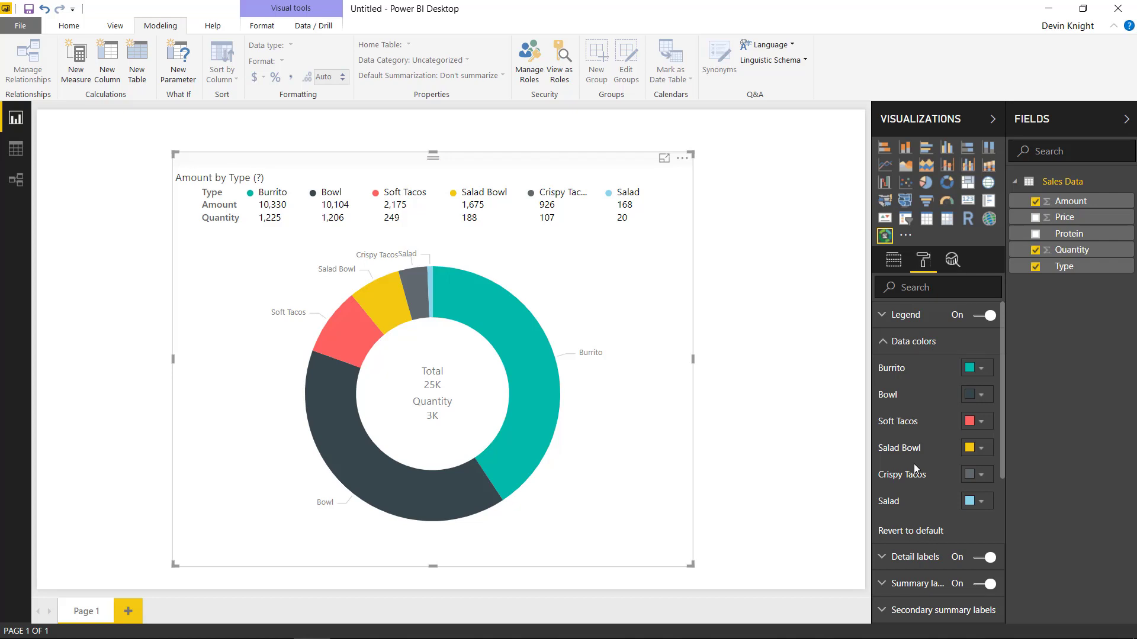
{"action": "left_click", "coordinate": [981, 476]}
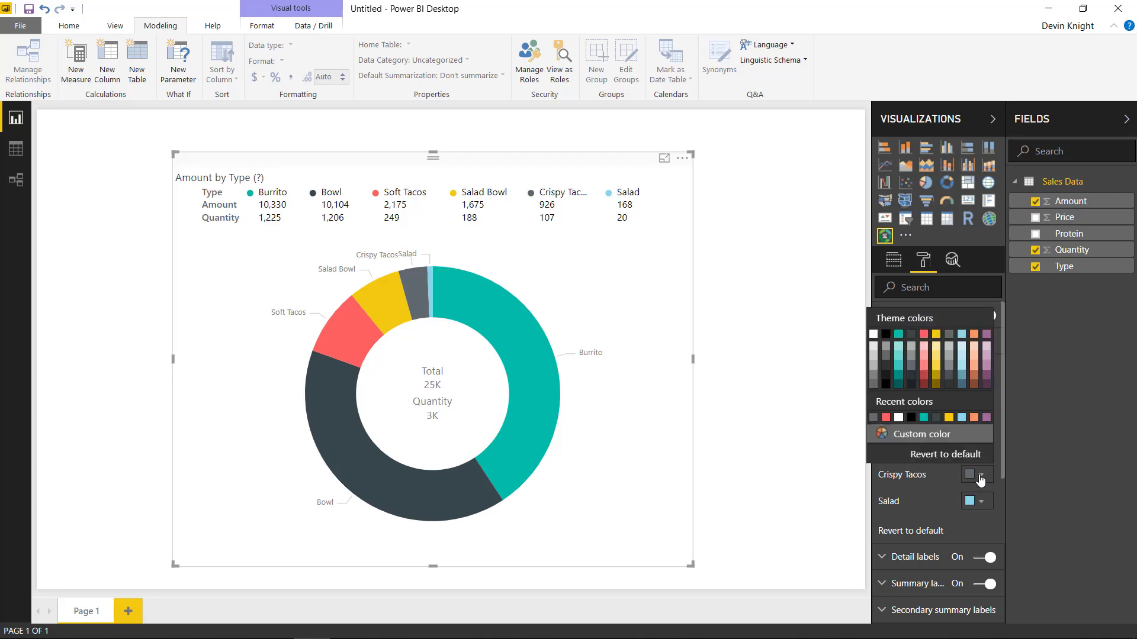
{"action": "left_click", "coordinate": [987, 335]}
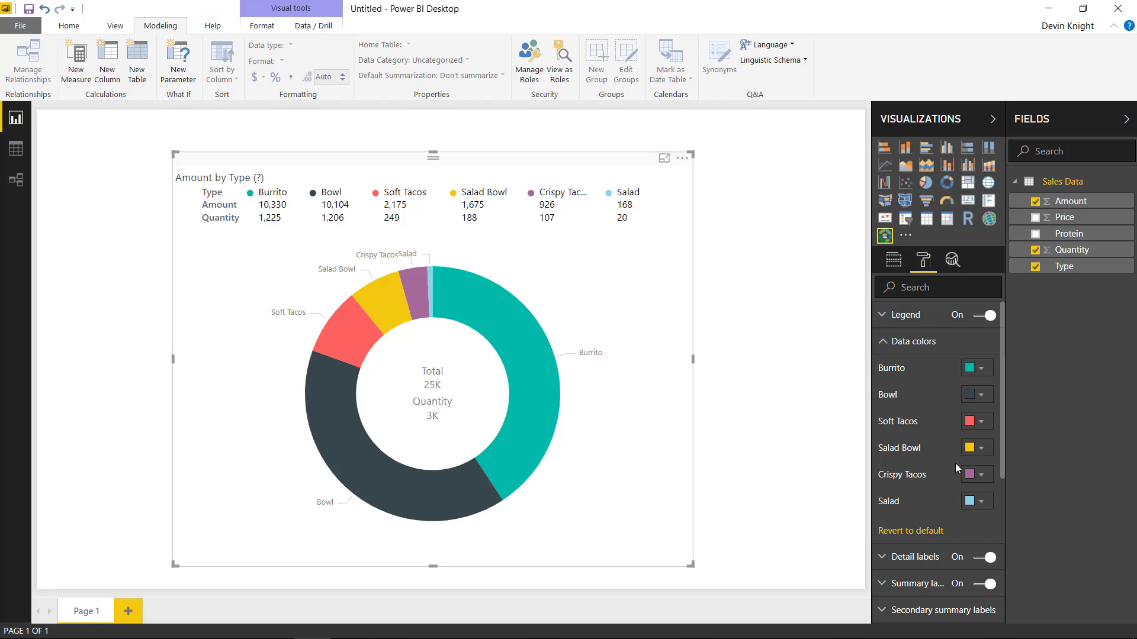
- Set the ring chart's detail labels to black with a text size of 11
{"action": "left_click", "coordinate": [884, 344]}
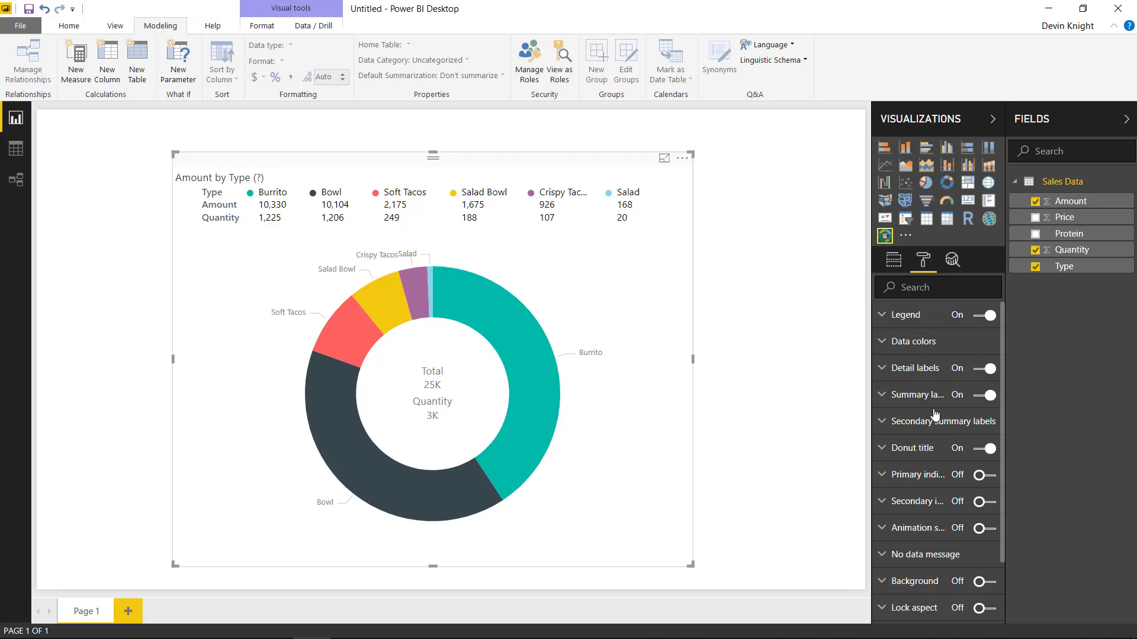
{"action": "left_click", "coordinate": [881, 370]}
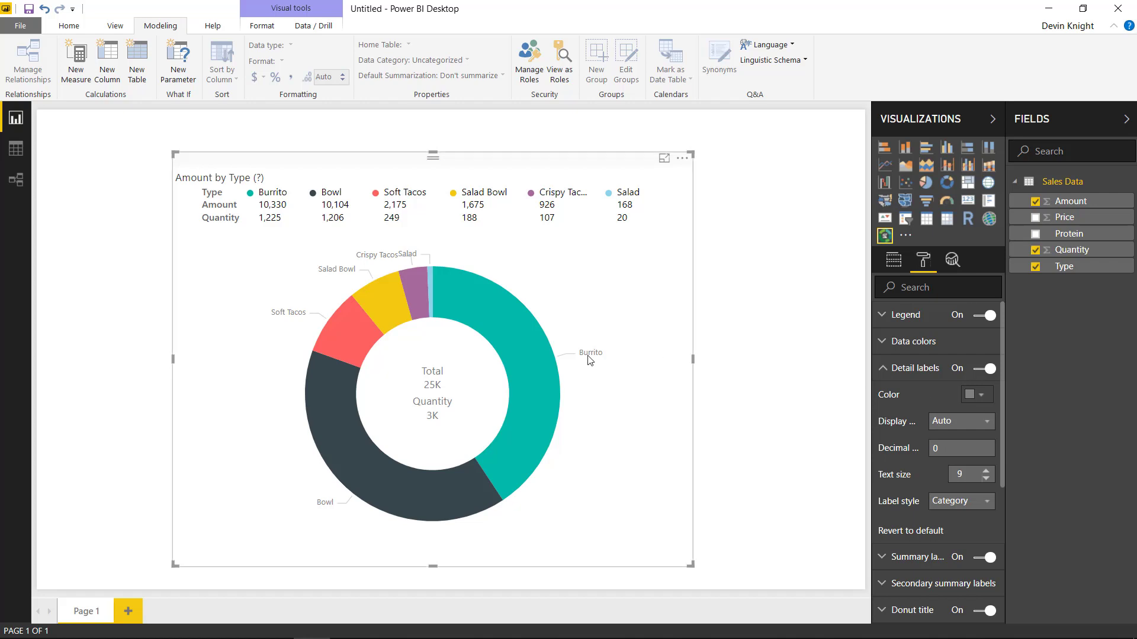
{"action": "left_click", "coordinate": [977, 395]}
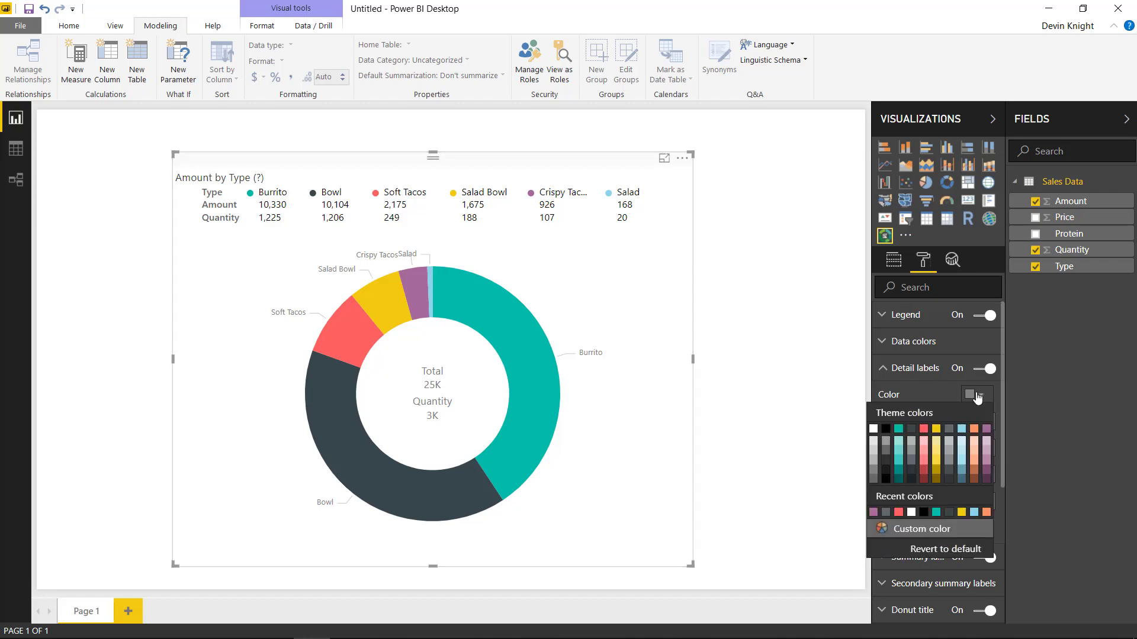
{"action": "left_click", "coordinate": [885, 429]}
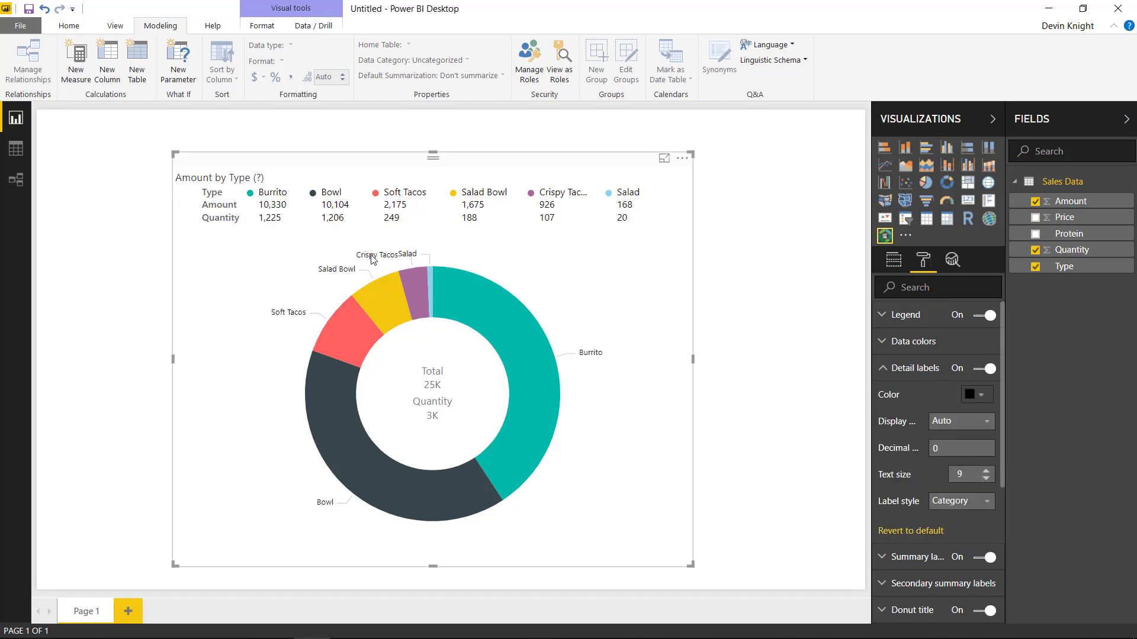
{"action": "left_click", "coordinate": [986, 472]}
{"action": "left_click", "coordinate": [986, 472]}
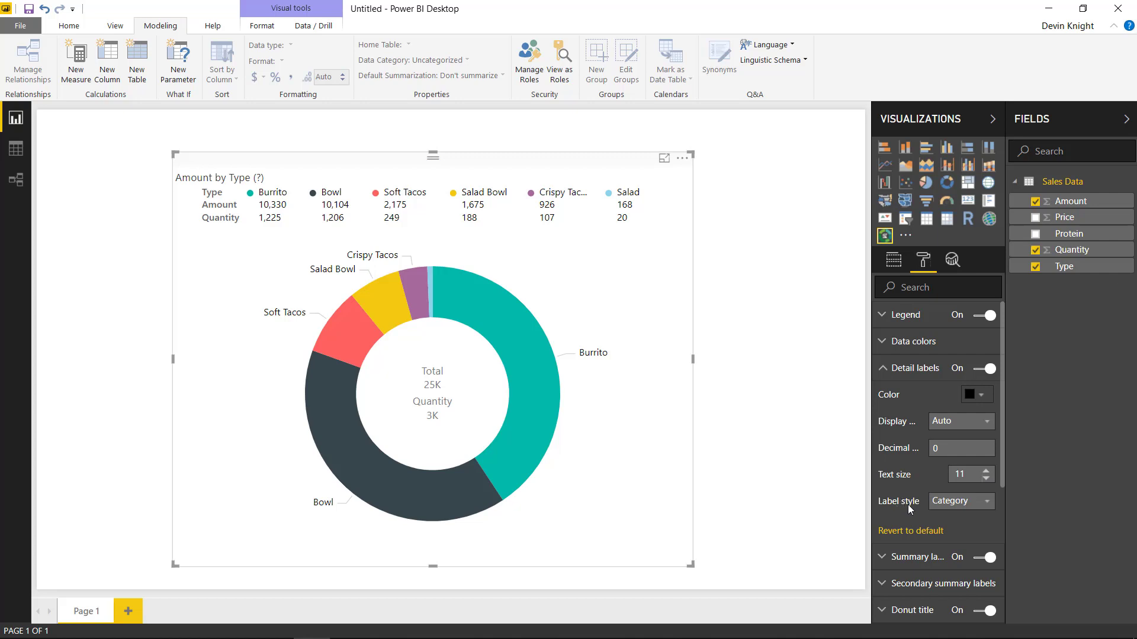
- Try the Data Values and Percent of total label styles on the detail labels
{"action": "left_click", "coordinate": [962, 510]}
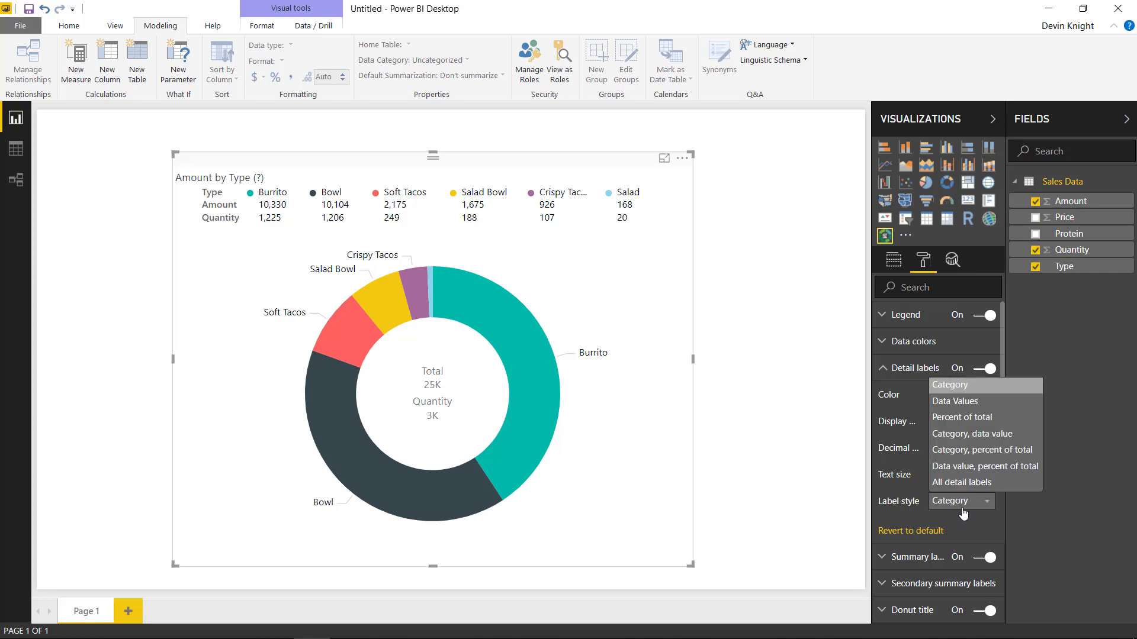
{"action": "left_click", "coordinate": [951, 402]}
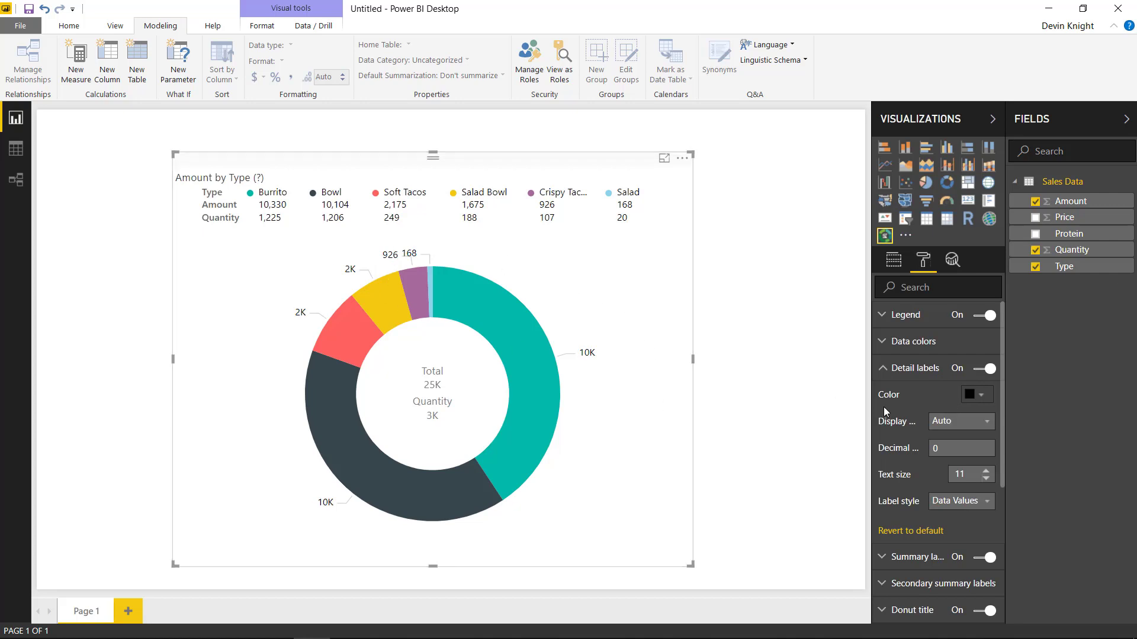
{"action": "left_click", "coordinate": [977, 504]}
{"action": "left_click", "coordinate": [962, 417]}
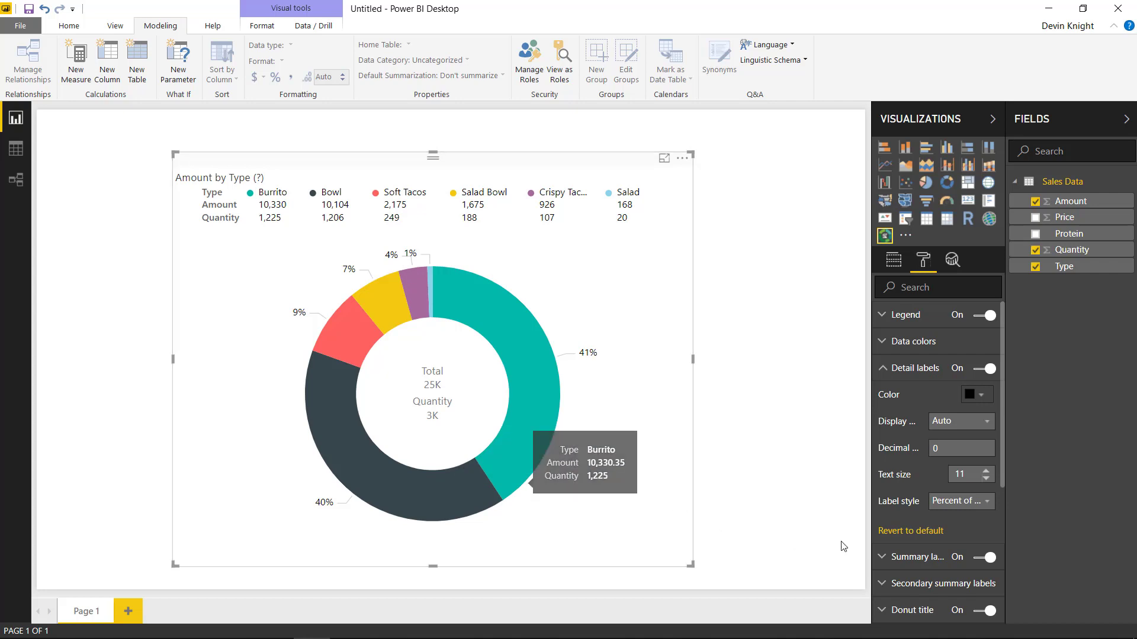
- Set the label style of the detail labels to Category, percent of total
{"action": "left_click", "coordinate": [969, 504]}
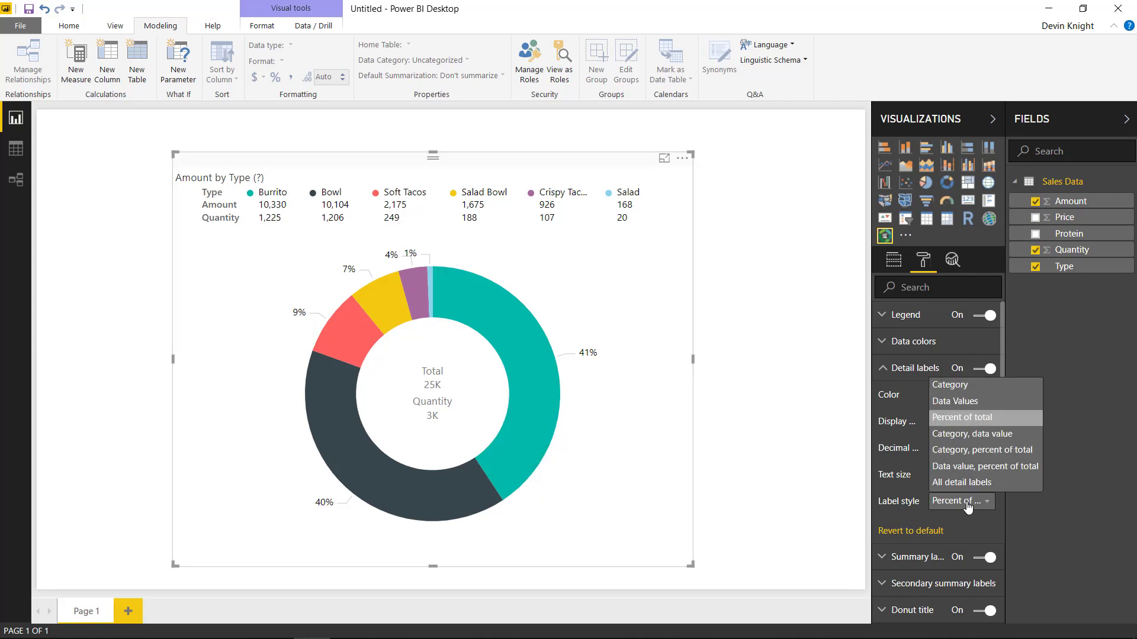
{"action": "left_click", "coordinate": [966, 455]}
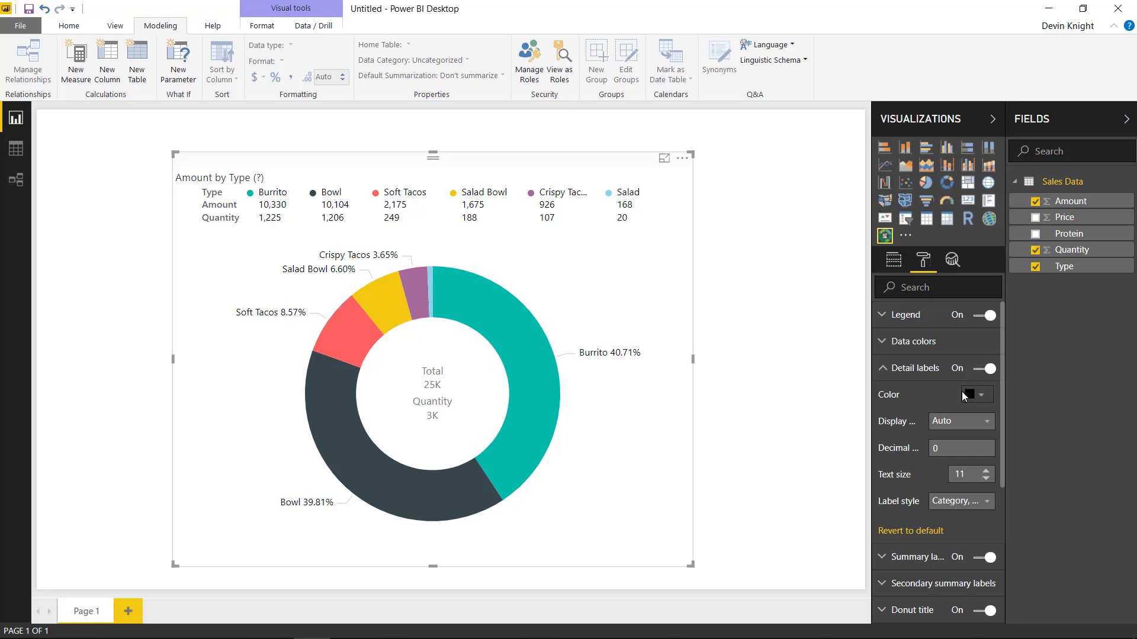
{"action": "left_click", "coordinate": [884, 370]}
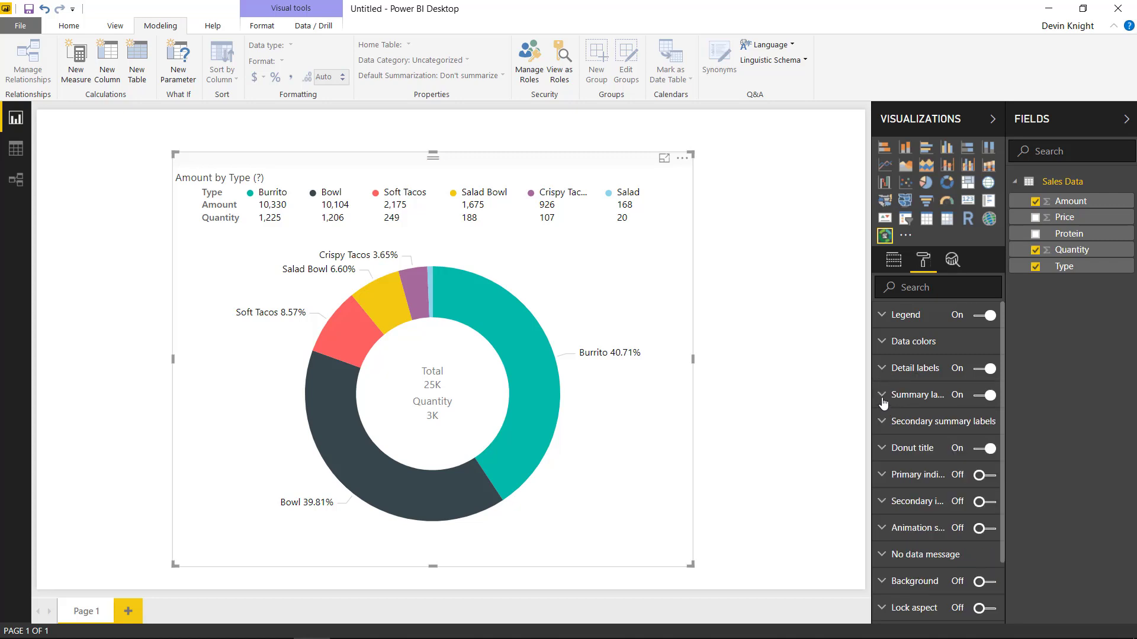
- Set the summary labels in the ring's center to black with a text size of 16
{"action": "left_click", "coordinate": [883, 398]}
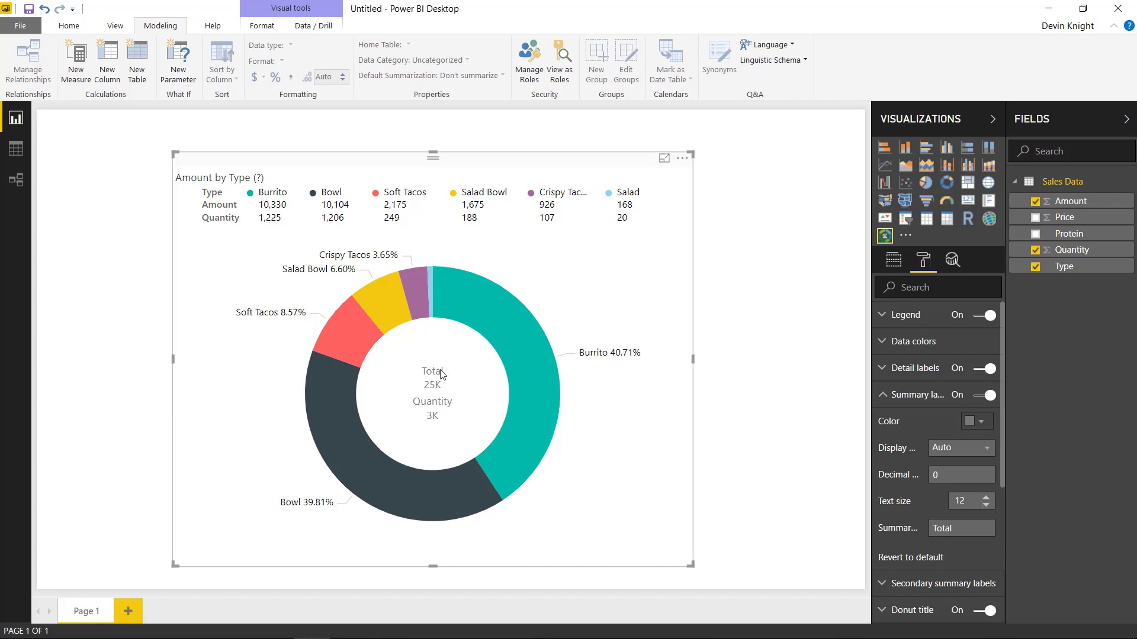
{"action": "left_click", "coordinate": [976, 421]}
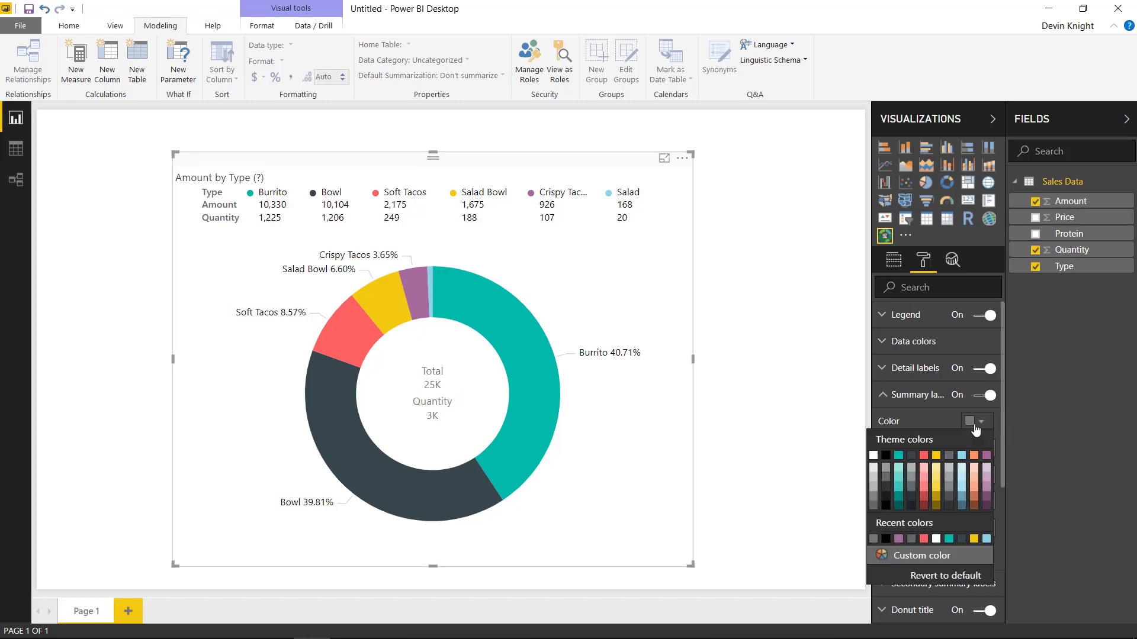
{"action": "left_click", "coordinate": [886, 456]}
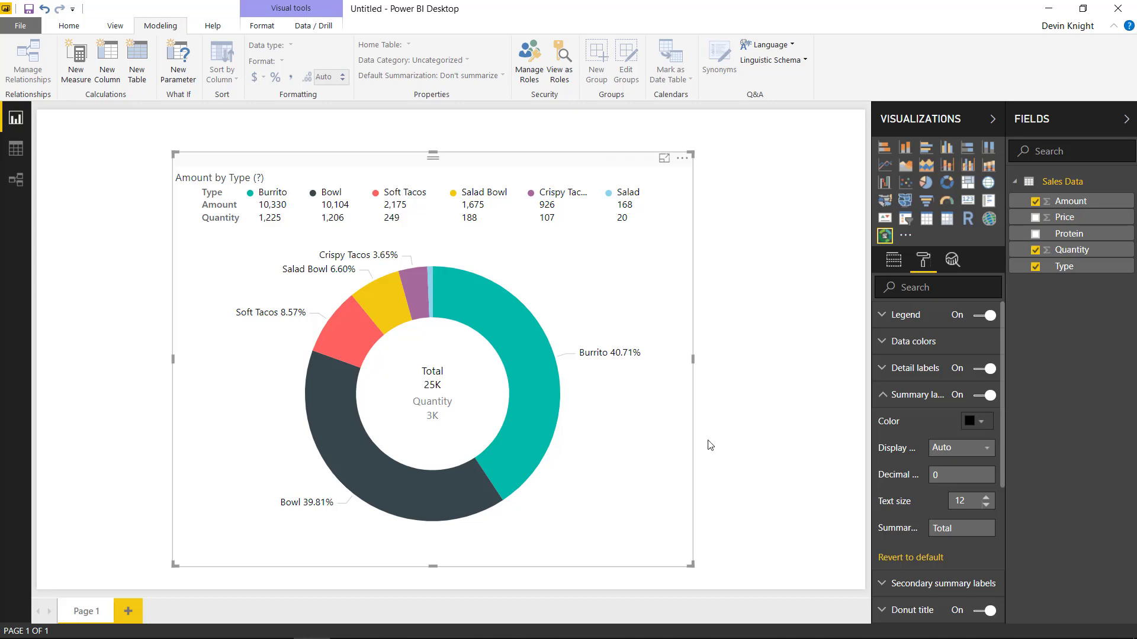
{"action": "left_click", "coordinate": [987, 498]}
{"action": "left_click", "coordinate": [986, 498]}
{"action": "left_click", "coordinate": [987, 498]}
{"action": "left_click", "coordinate": [987, 498]}
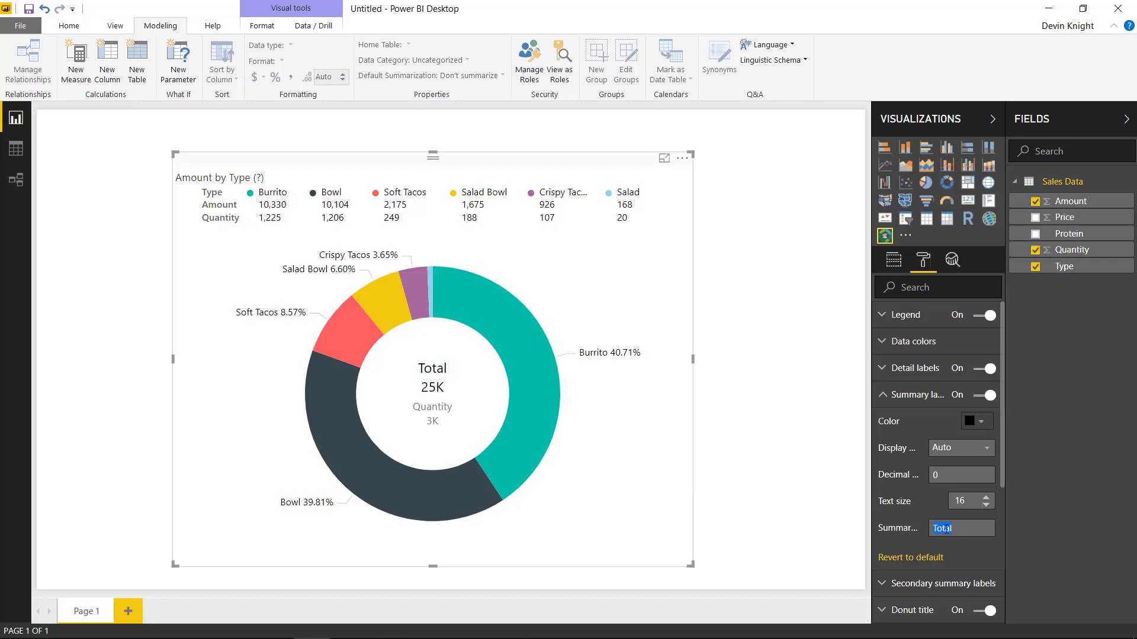
- Change the summary label's text to "Sales Amount" and set its display units to None
{"action": "type", "text": "Sales Amount"}
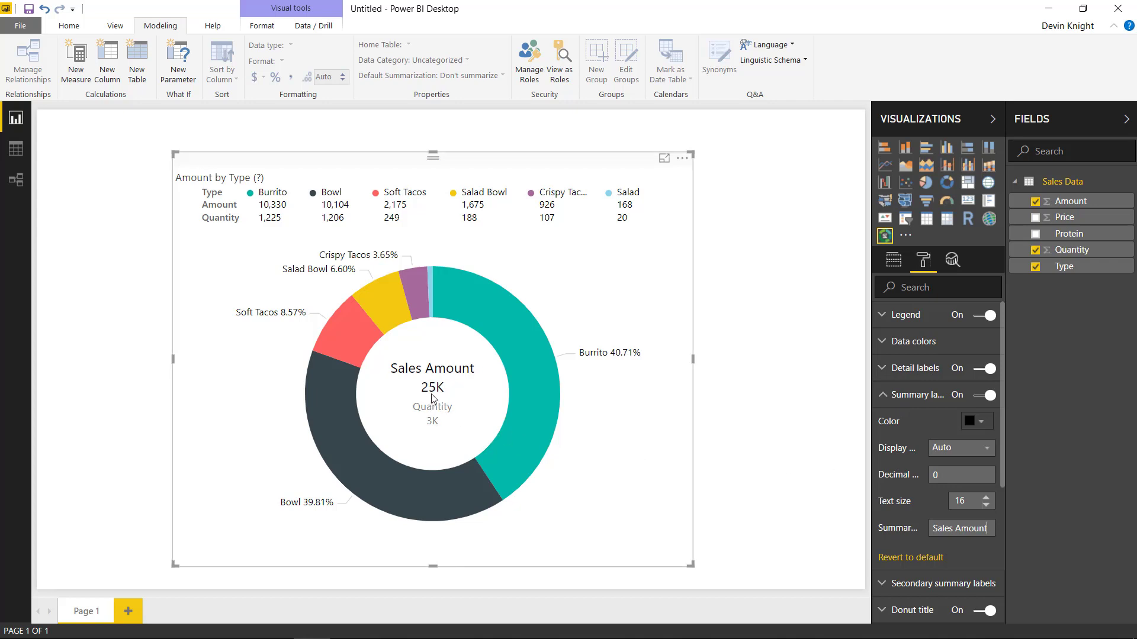
{"action": "mouse_move", "coordinate": [438, 395]}
{"action": "left_click", "coordinate": [984, 451]}
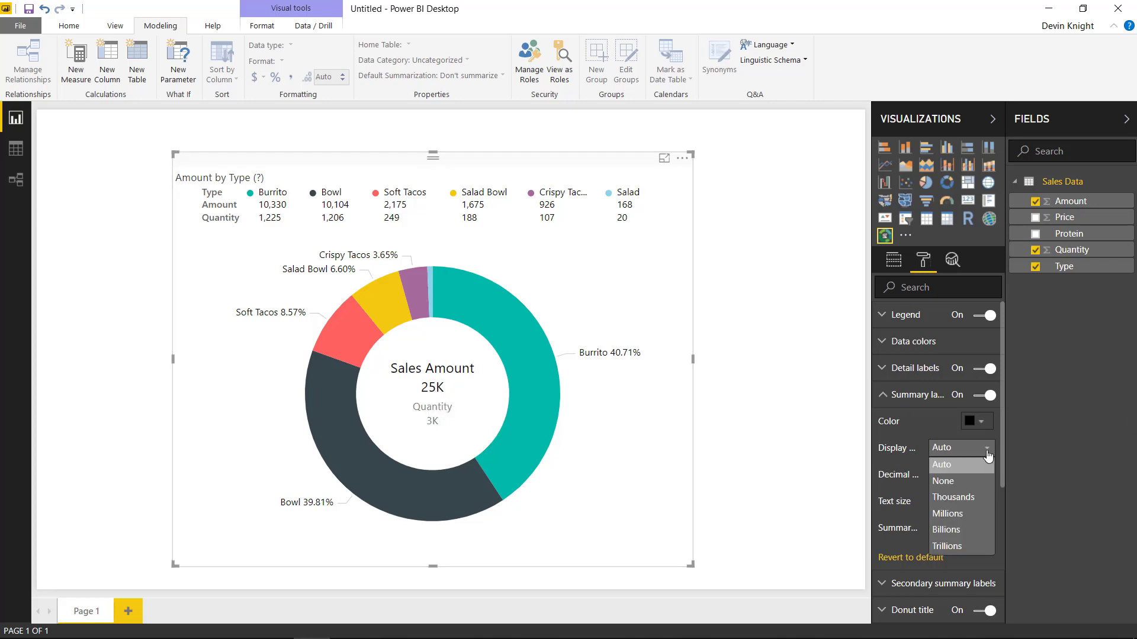
{"action": "left_click", "coordinate": [966, 486]}
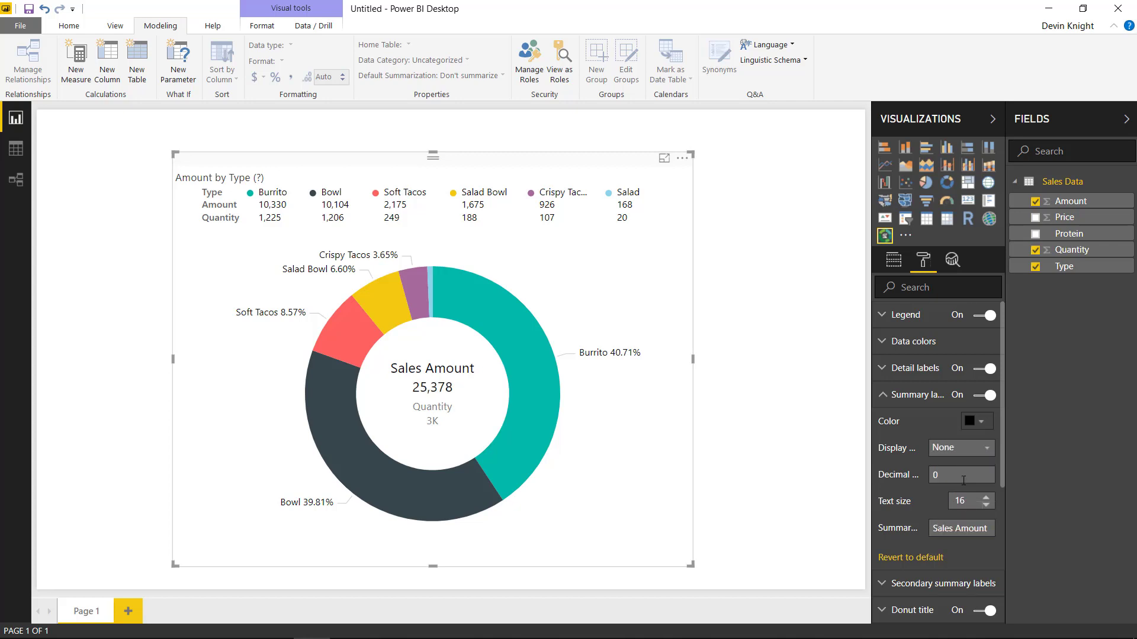
{"action": "mouse_move", "coordinate": [439, 401]}
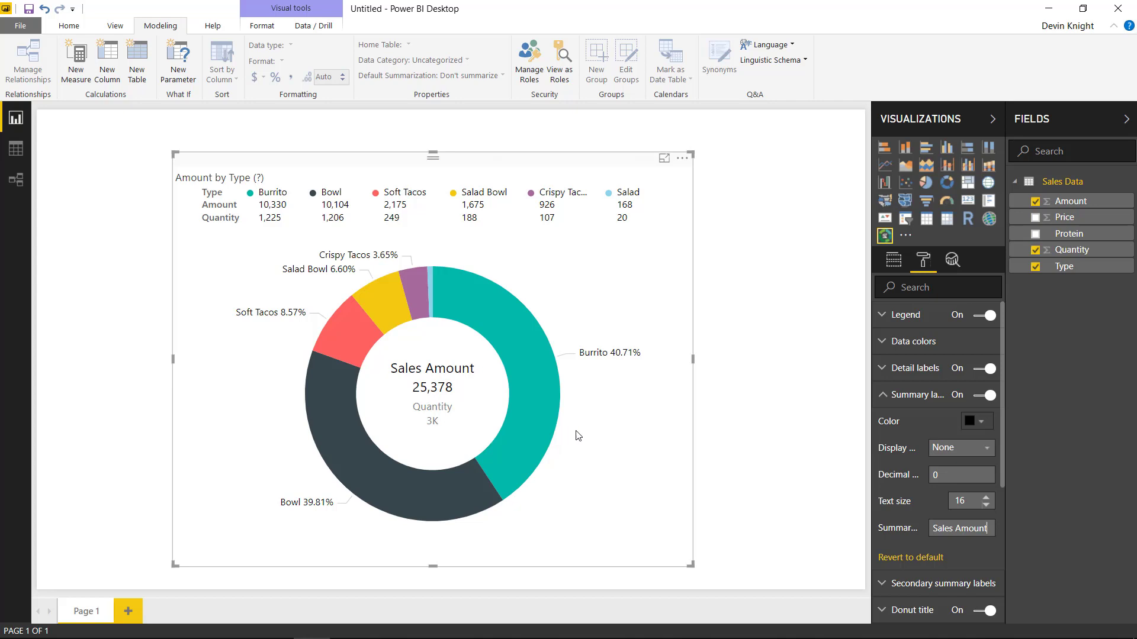
{"action": "left_click", "coordinate": [883, 395]}
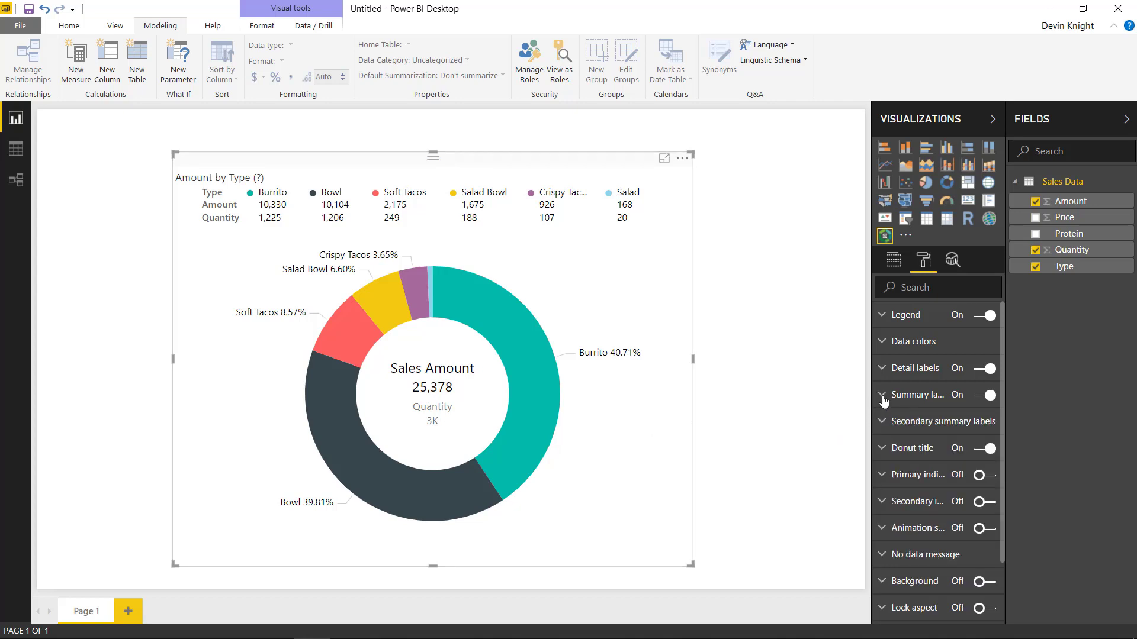
- Set the secondary summary labels to black with a text size of 16
{"action": "left_click", "coordinate": [886, 423]}
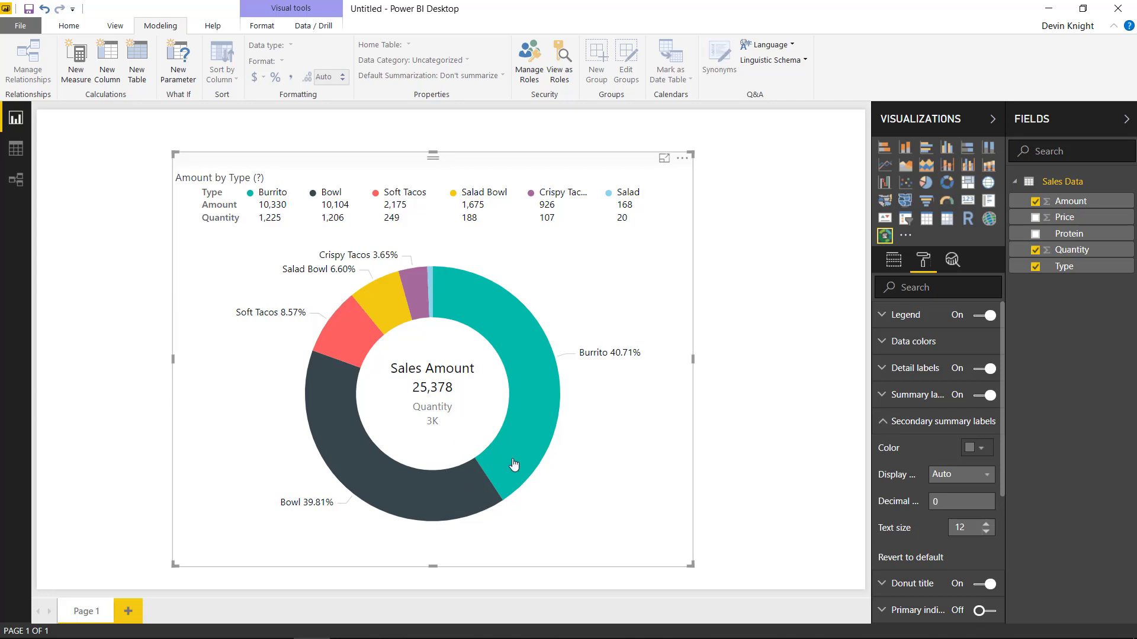
{"action": "left_click", "coordinate": [971, 448]}
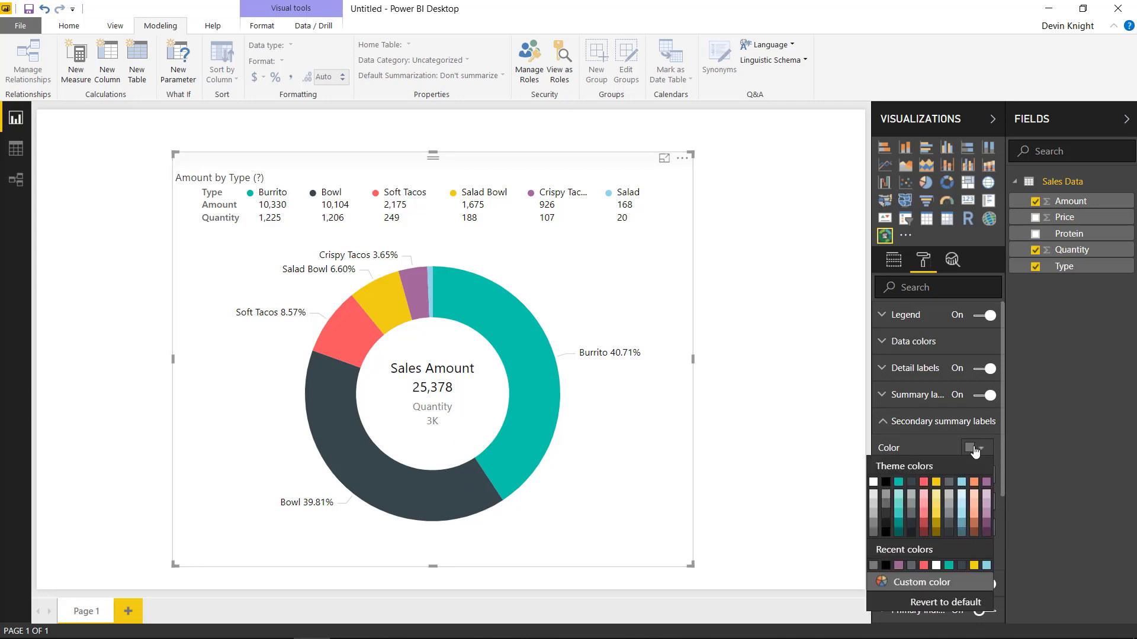
{"action": "left_click", "coordinate": [885, 486]}
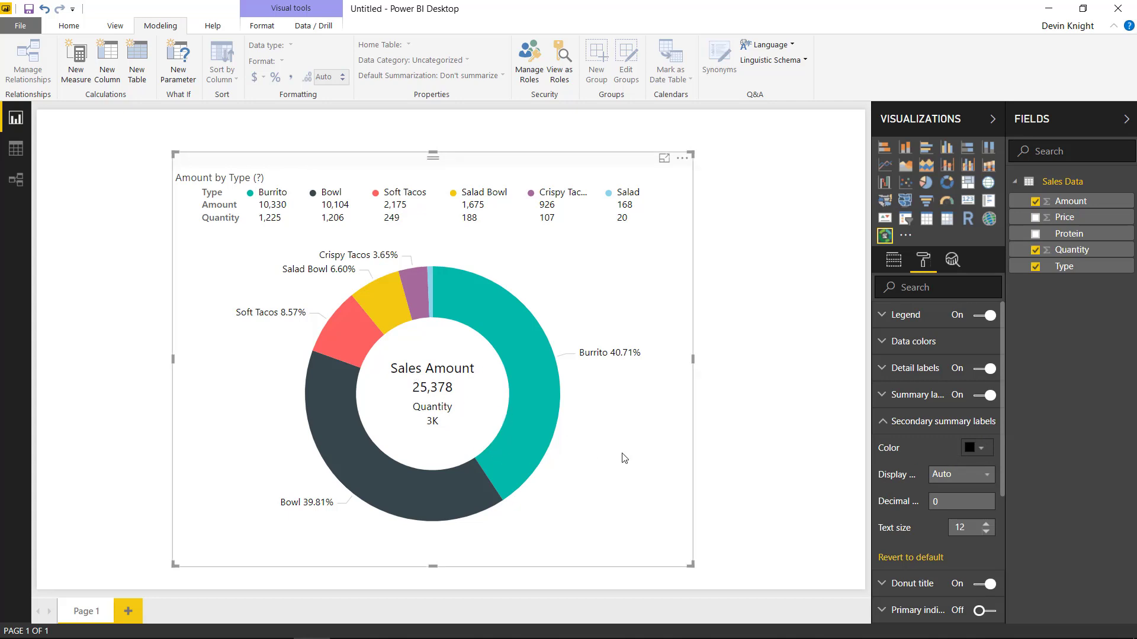
{"action": "left_click", "coordinate": [987, 525]}
{"action": "left_click", "coordinate": [988, 526]}
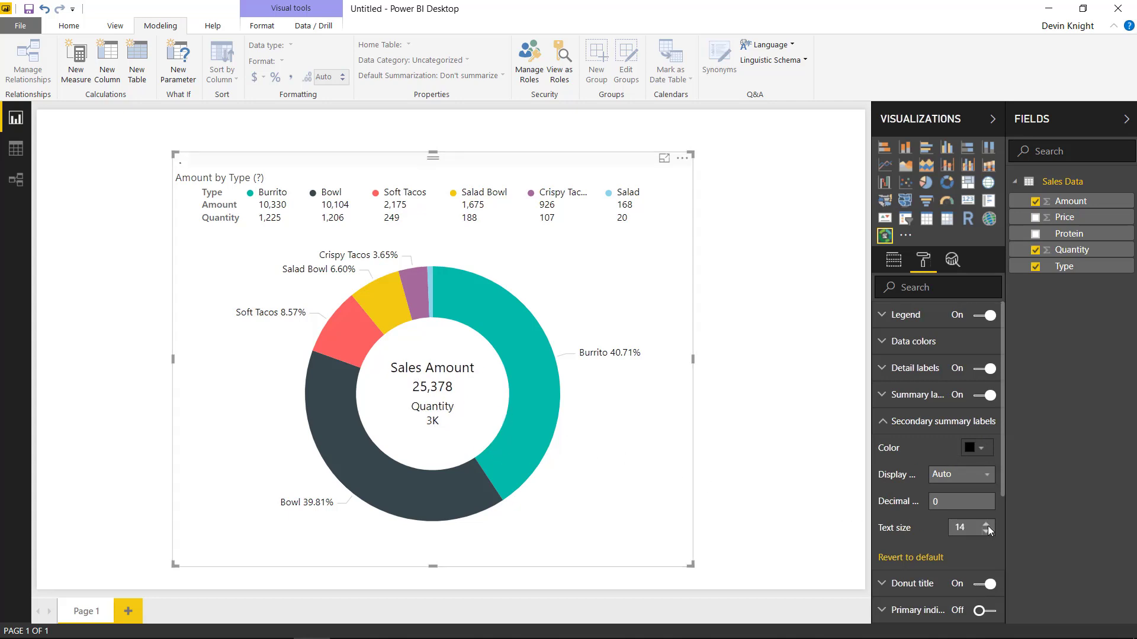
{"action": "left_click", "coordinate": [987, 526]}
{"action": "left_click", "coordinate": [988, 525]}
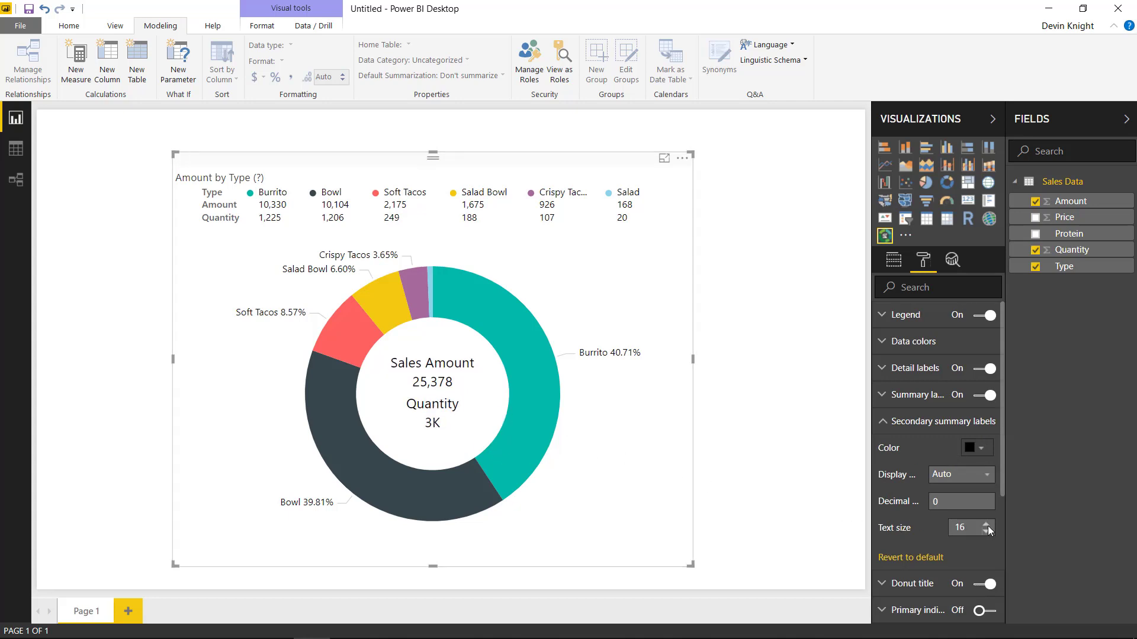
- Set the display units of the secondary summary labels to None
{"action": "left_click", "coordinate": [971, 480]}
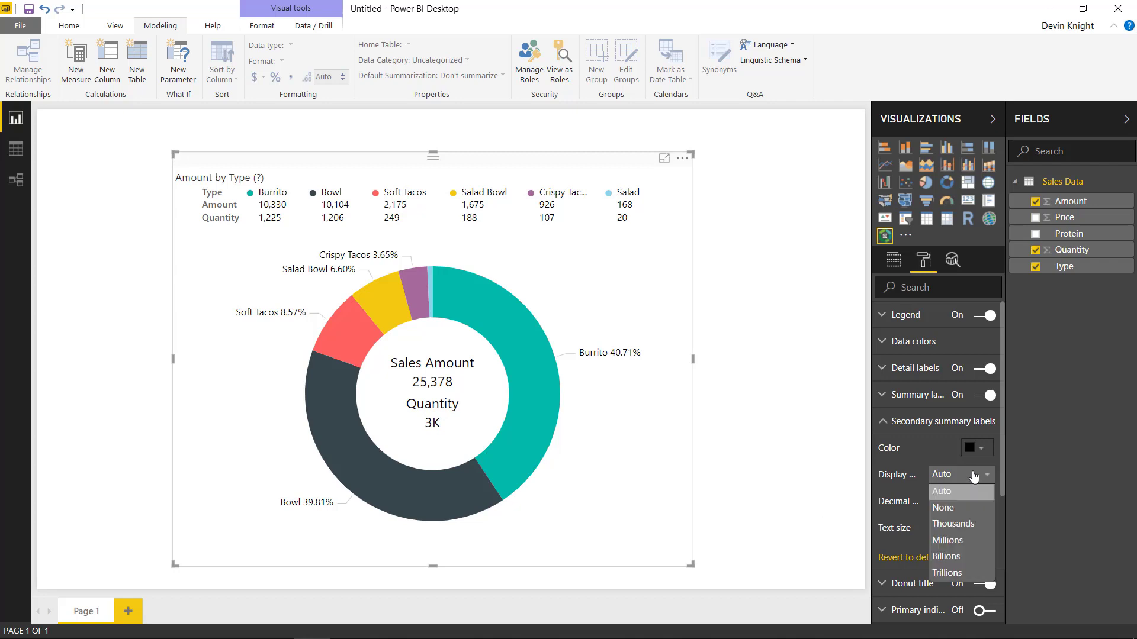
{"action": "left_click", "coordinate": [959, 513]}
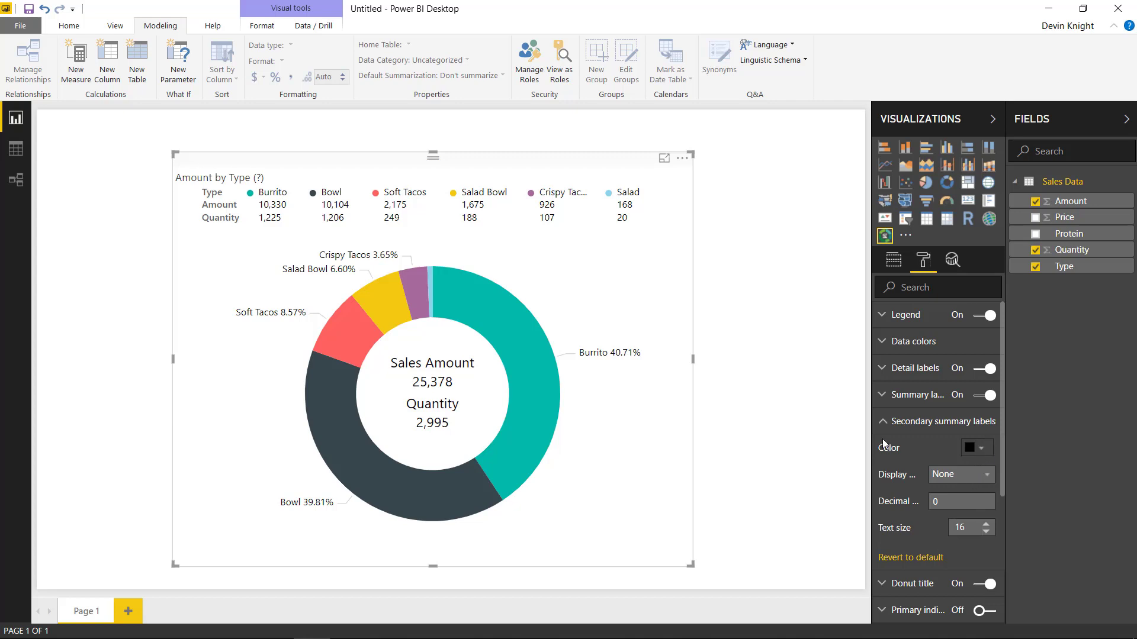
{"action": "left_click", "coordinate": [885, 423]}
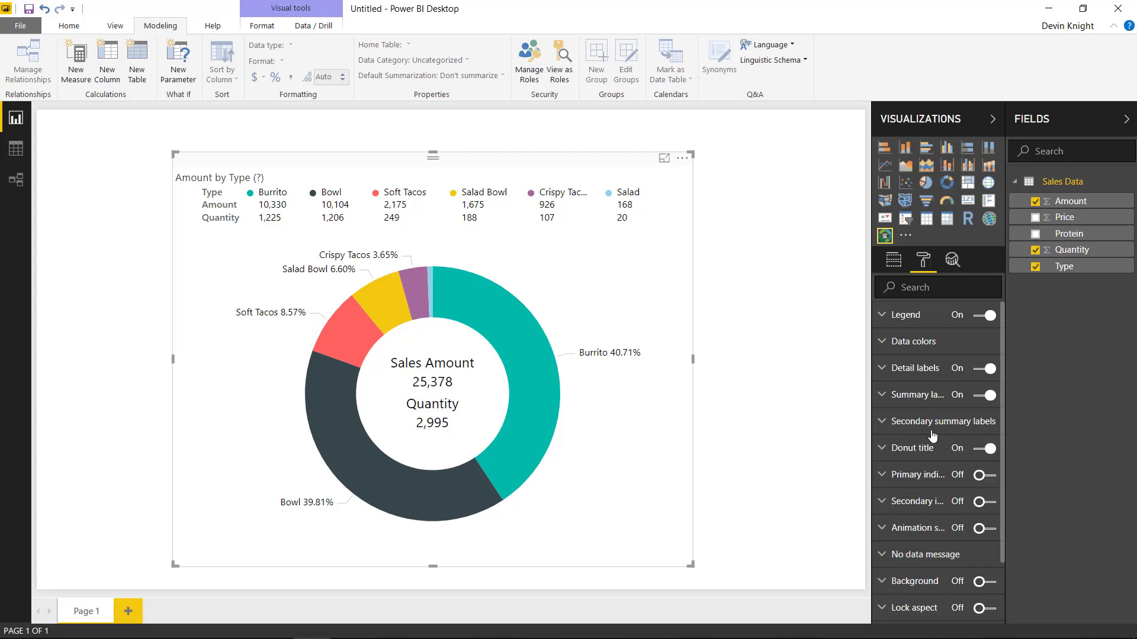
- Change the donut title text to "Sales Totals" and set its text size to 23
{"action": "left_click", "coordinate": [884, 450]}
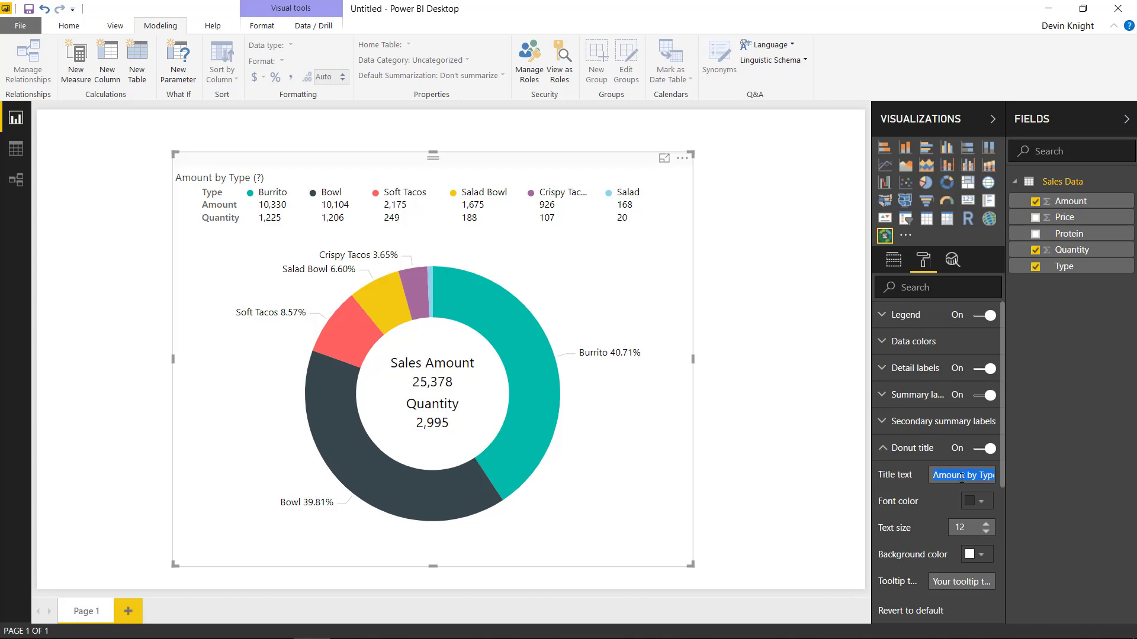
{"action": "type", "text": "Sales Totals"}
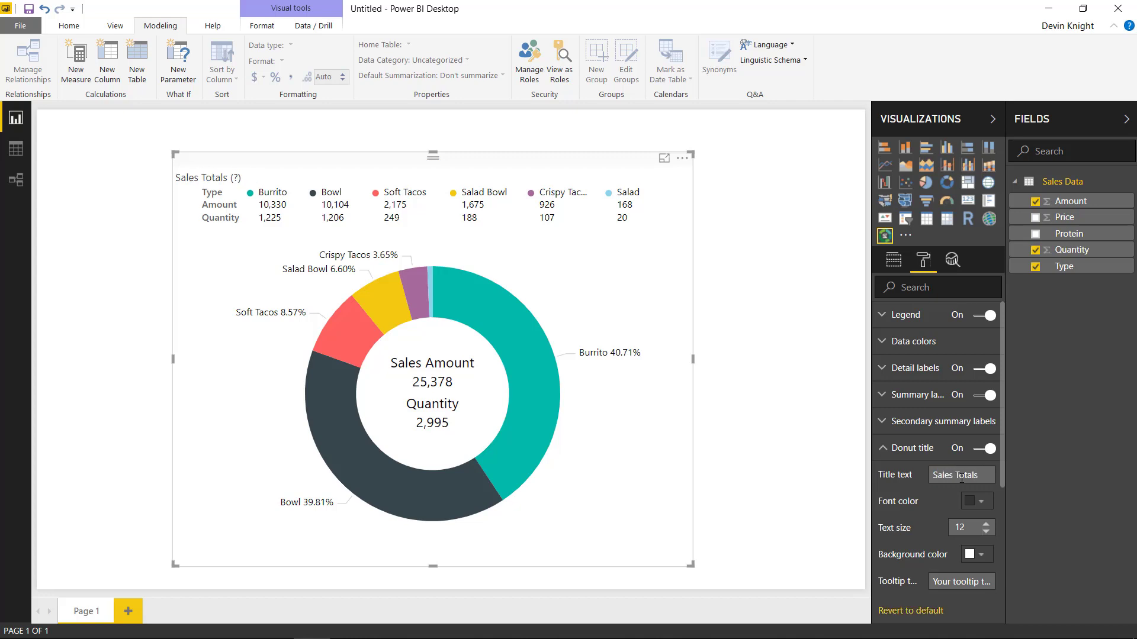
{"action": "left_click", "coordinate": [987, 524]}
{"action": "left_click", "coordinate": [986, 523]}
{"action": "left_click", "coordinate": [987, 524]}
{"action": "left_click", "coordinate": [986, 524]}
{"action": "left_click", "coordinate": [986, 524]}
{"action": "left_click", "coordinate": [987, 524]}
{"action": "left_click", "coordinate": [986, 524]}
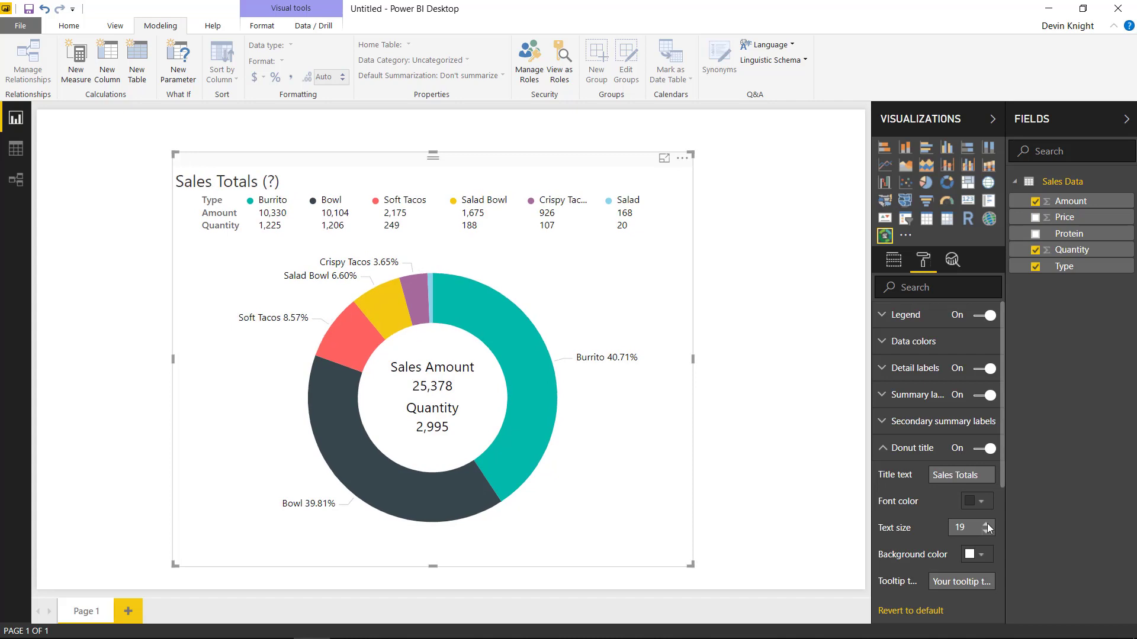
{"action": "left_click", "coordinate": [987, 523]}
{"action": "left_click", "coordinate": [986, 523]}
{"action": "left_click", "coordinate": [987, 523]}
{"action": "left_click", "coordinate": [987, 524]}
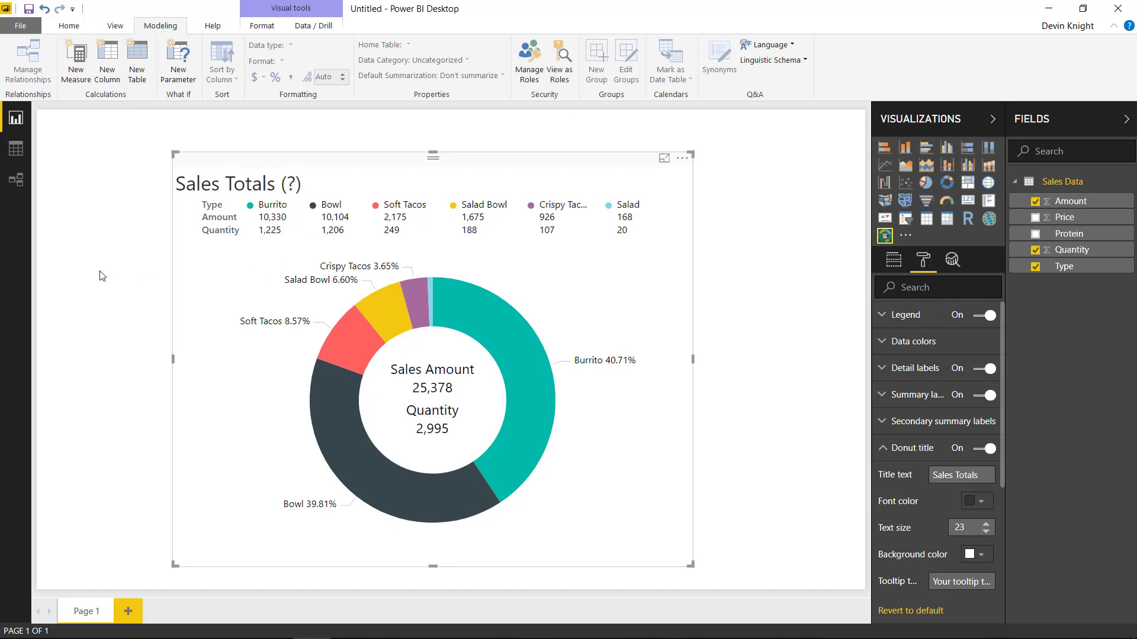
- Replace the donut title's placeholder tooltip text with "Monitor total food" and check the tooltip on the chart
{"action": "mouse_move", "coordinate": [292, 189]}
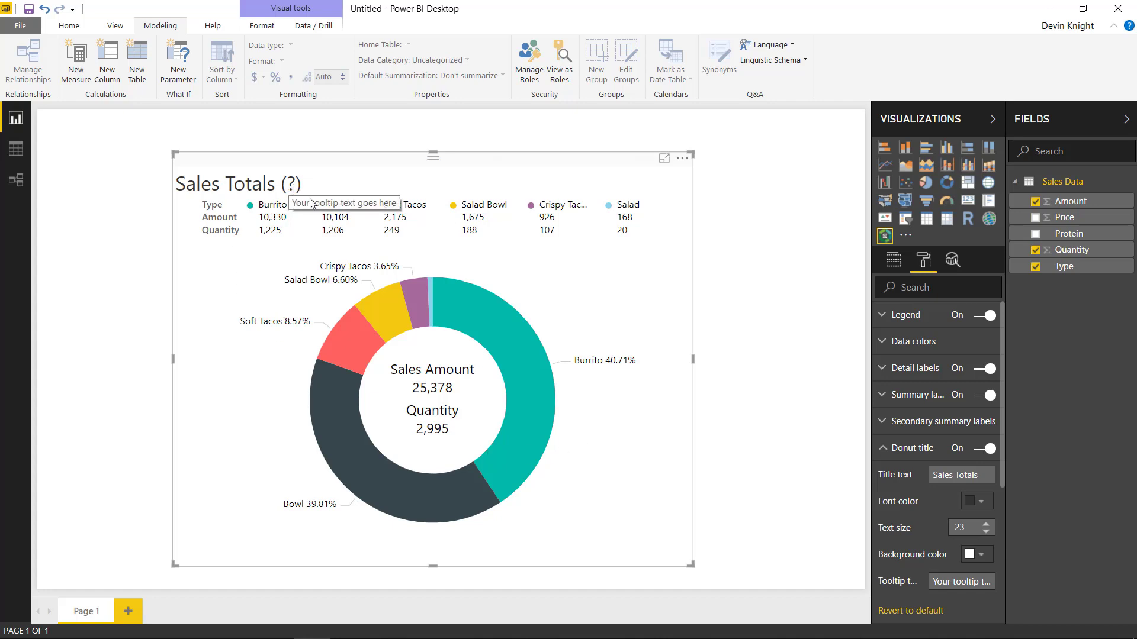
{"action": "left_click", "coordinate": [964, 583]}
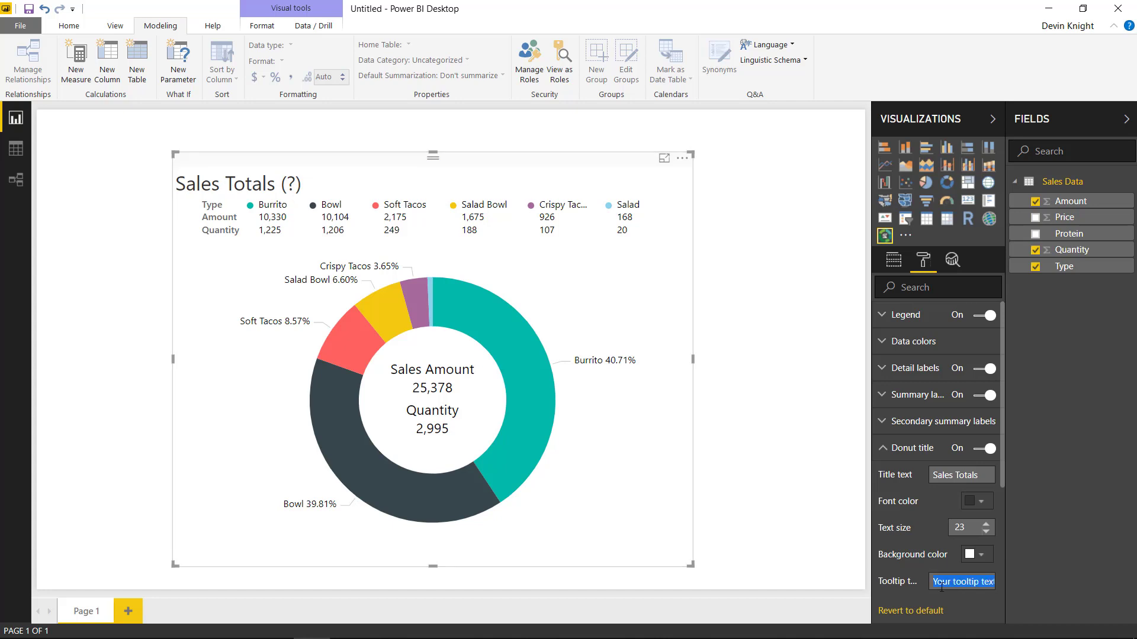
{"action": "type", "text": "Monitor total food"}
{"action": "left_click", "coordinate": [809, 405]}
{"action": "mouse_move", "coordinate": [290, 186]}
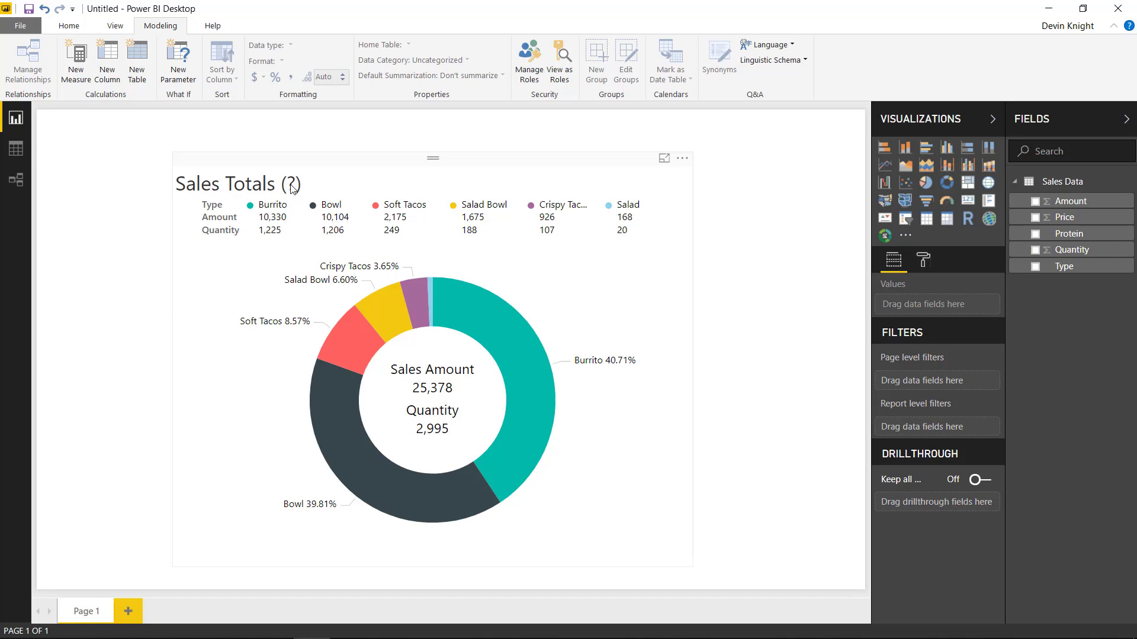
- Turn on the ring chart's primary indicator and review its settings and the threshold fields available for the visual
{"action": "left_click", "coordinate": [376, 177]}
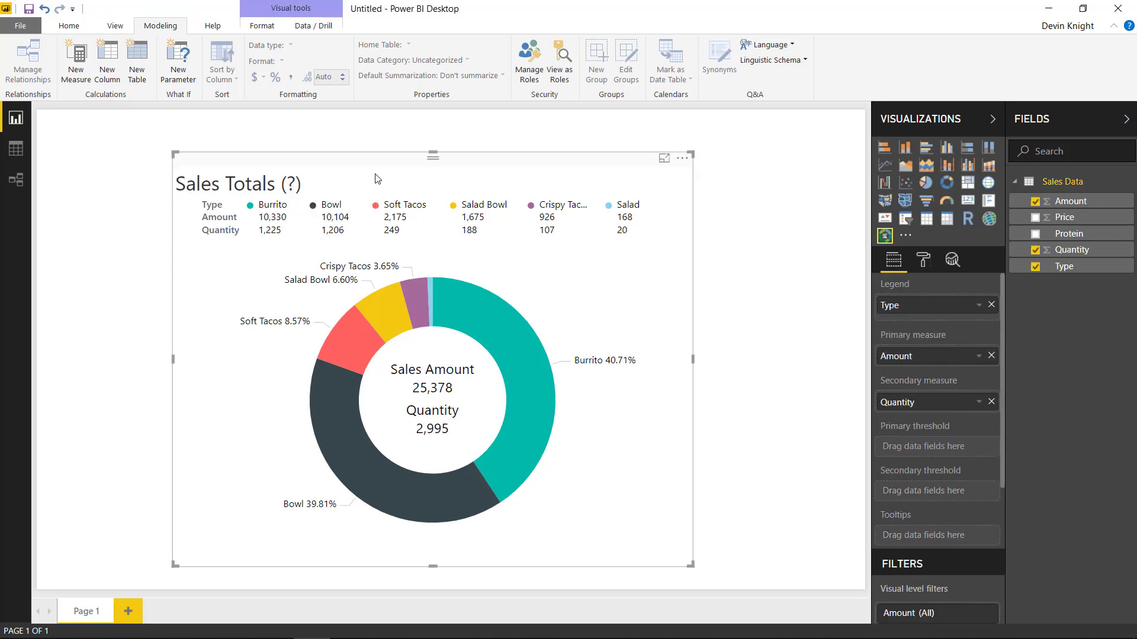
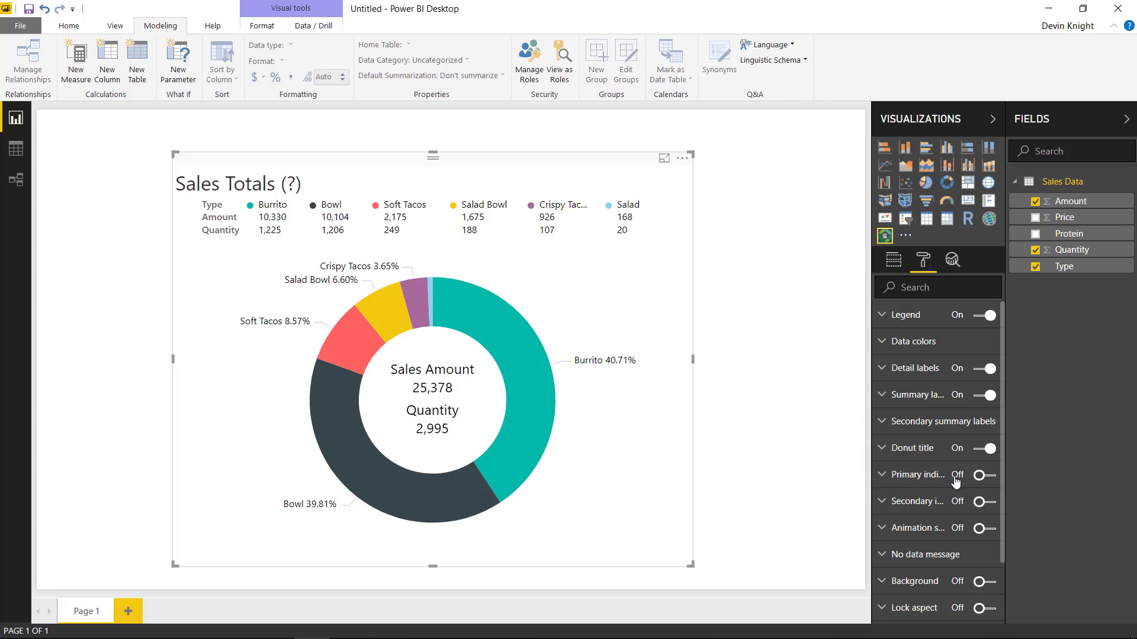
{"action": "left_click", "coordinate": [980, 476]}
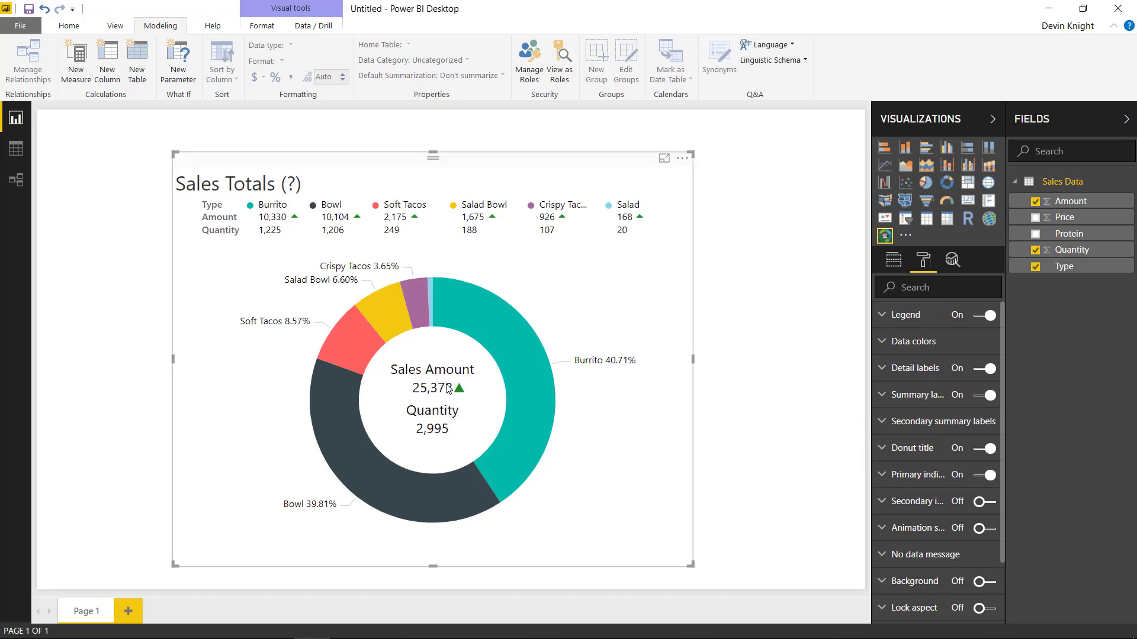
{"action": "mouse_move", "coordinate": [446, 397]}
{"action": "left_click", "coordinate": [879, 479]}
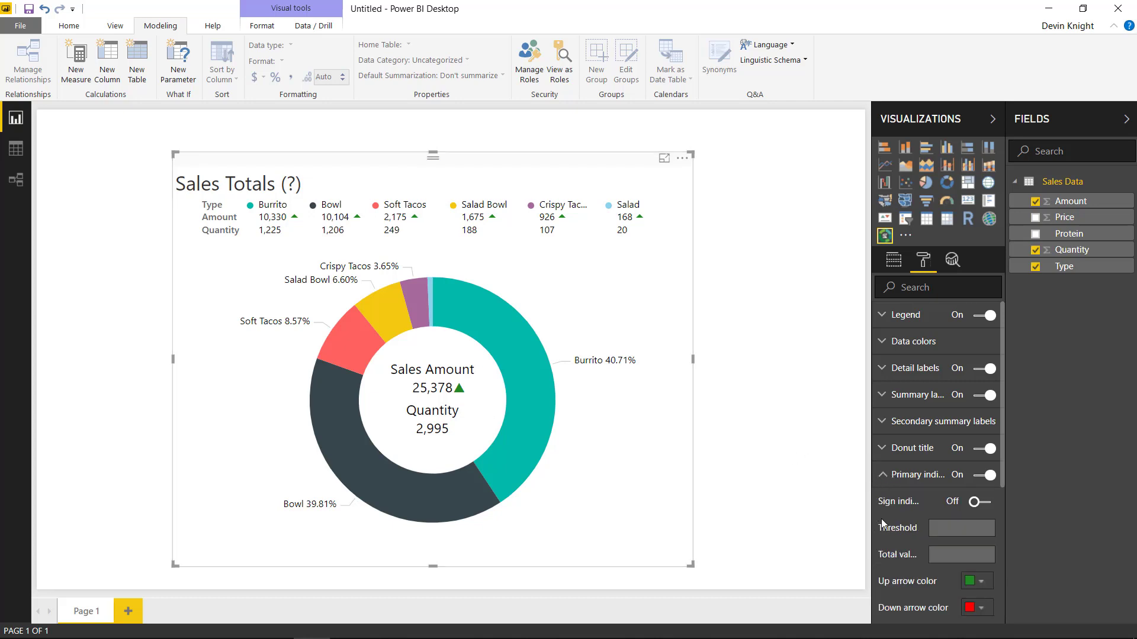
{"action": "scroll", "coordinate": [885, 519], "scroll_direction": "down", "scroll_amount": 3}
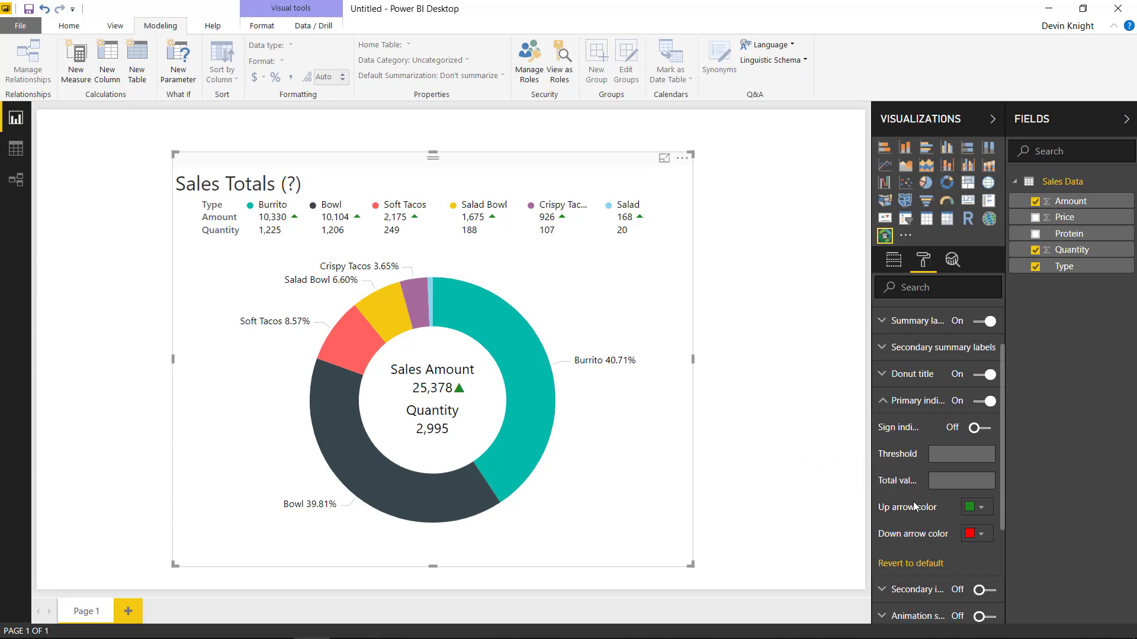
{"action": "left_click", "coordinate": [893, 260]}
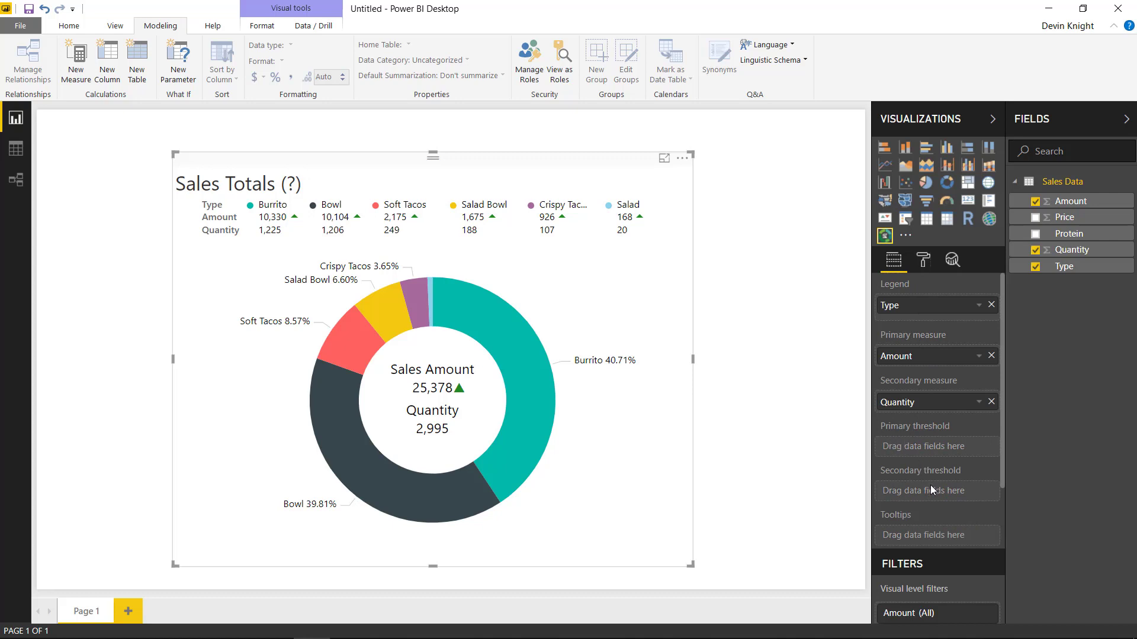
{"action": "left_click", "coordinate": [922, 262]}
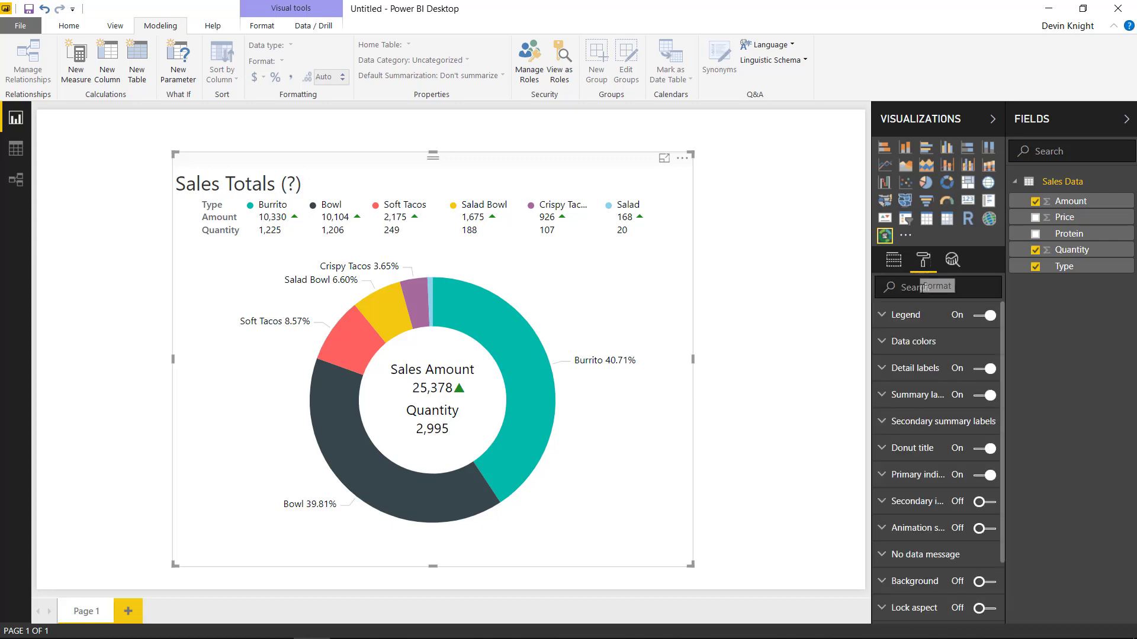
- Set the primary indicator's threshold to 2000 and its total value threshold to 12000
{"action": "left_click", "coordinate": [889, 477]}
{"action": "scroll", "coordinate": [946, 522], "scroll_direction": "down", "scroll_amount": 2}
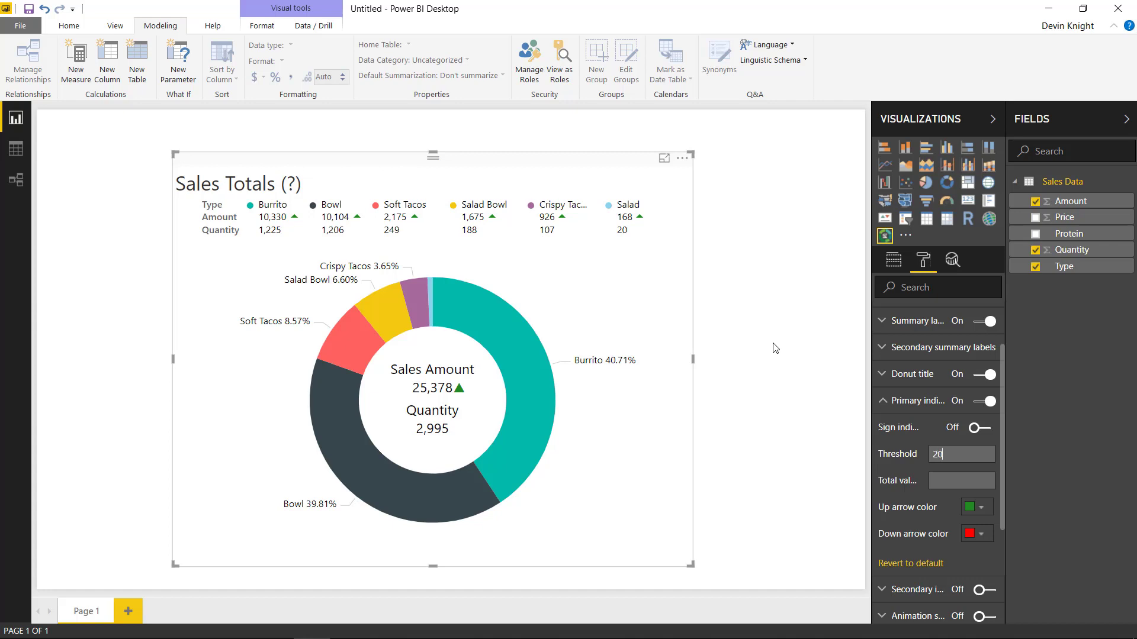
{"action": "type", "text": "00"}
{"action": "left_click", "coordinate": [947, 482]}
{"action": "type", "text": "12000"}
{"action": "left_click", "coordinate": [973, 455]}
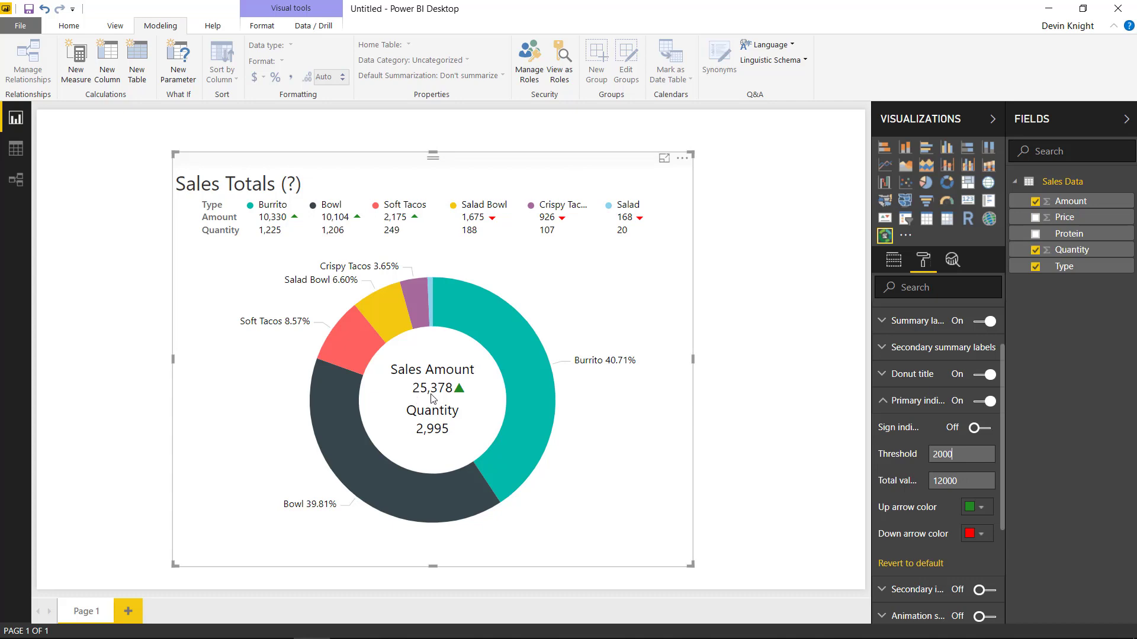
{"action": "mouse_move", "coordinate": [439, 398]}
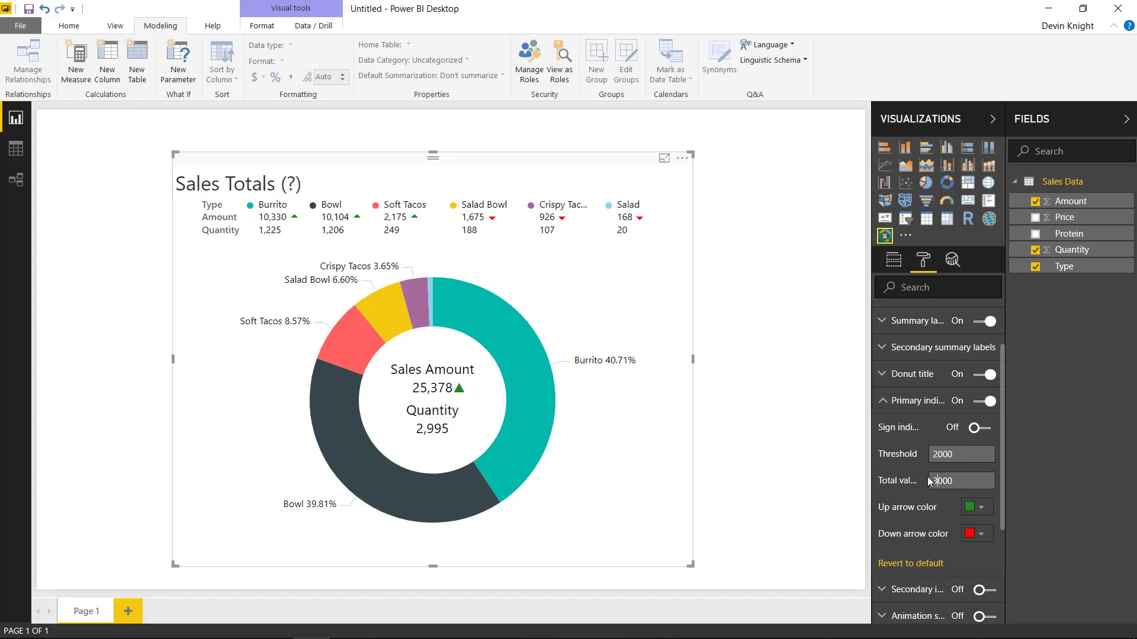
{"action": "type", "text": "0"}
{"action": "type", "text": "12"}
{"action": "left_click", "coordinate": [889, 404]}
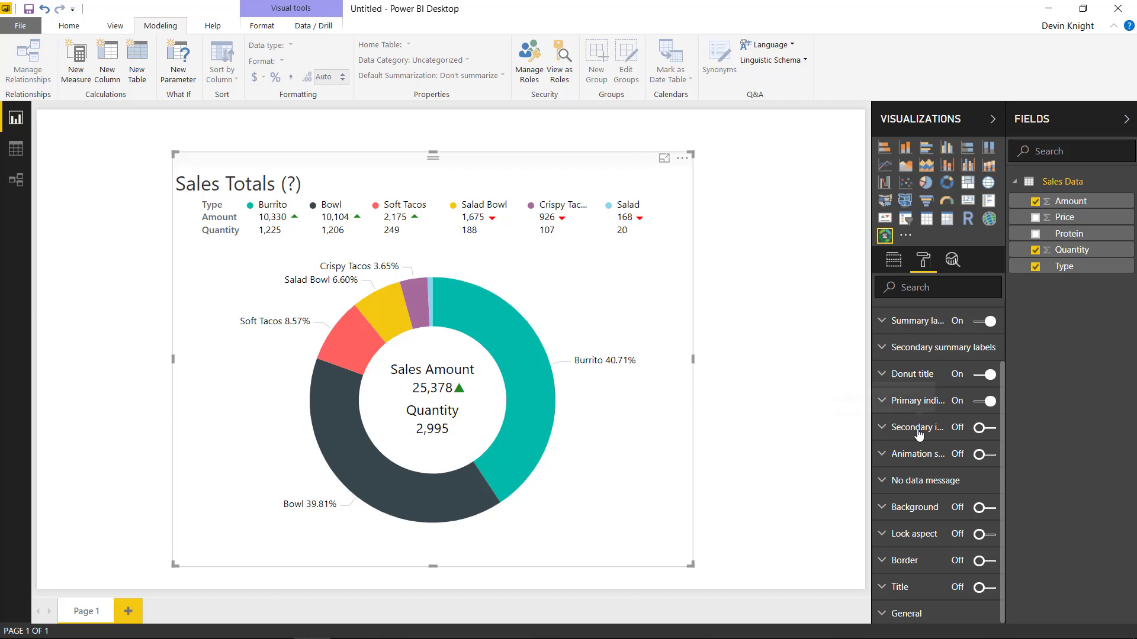
- Turn on the secondary indicator and set its threshold to 1000 and its total value threshold to 6000
{"action": "left_click", "coordinate": [981, 428]}
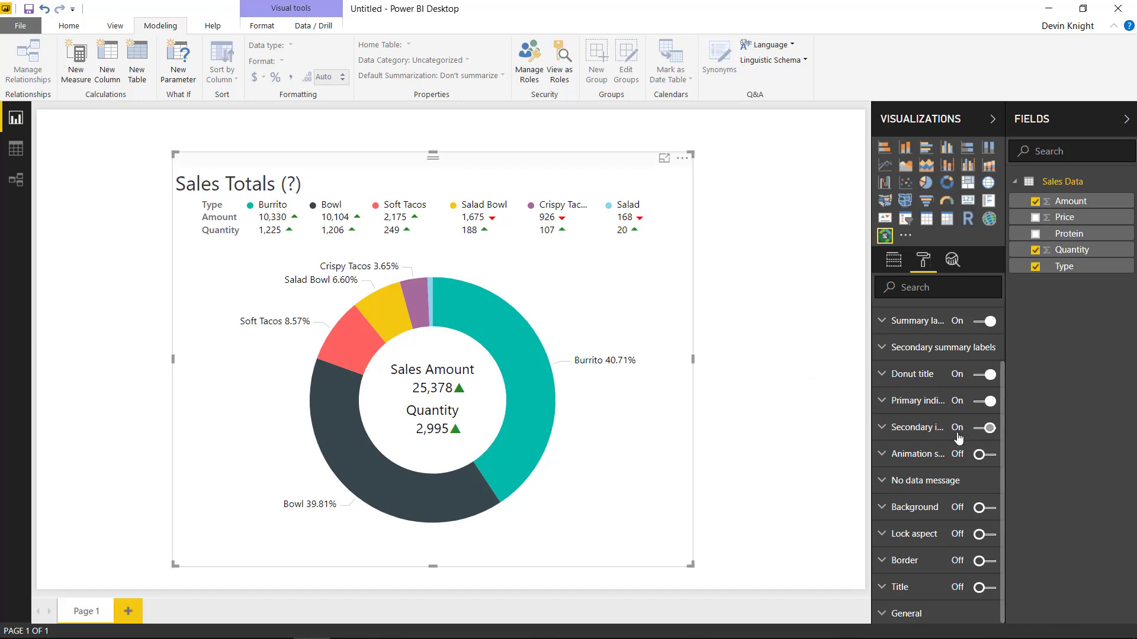
{"action": "left_click", "coordinate": [887, 429]}
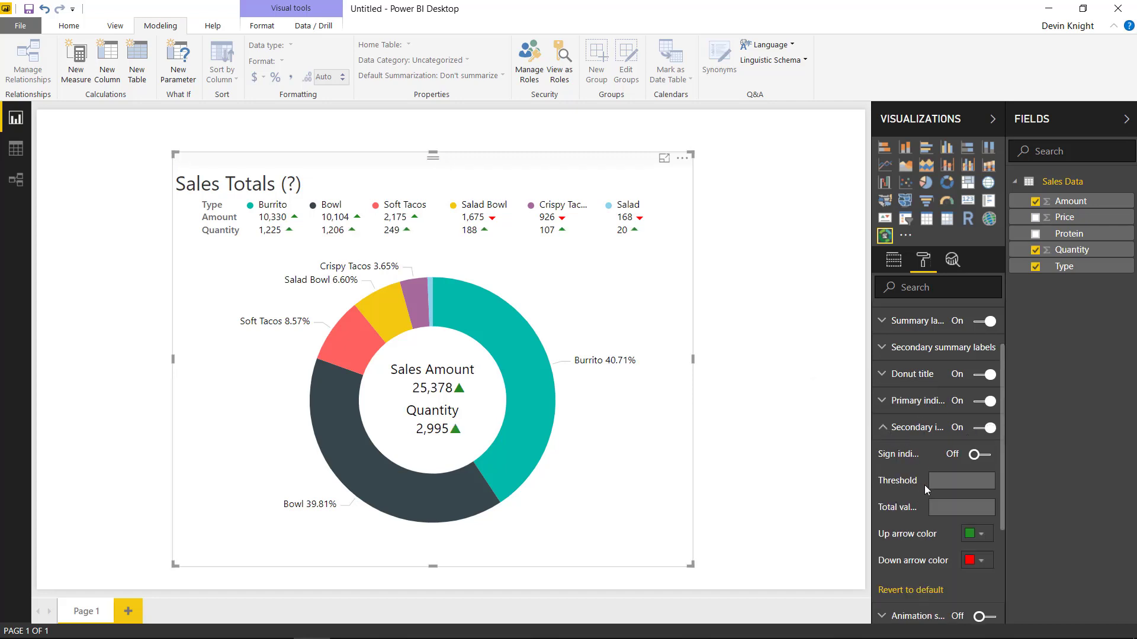
{"action": "left_click", "coordinate": [963, 481]}
{"action": "type", "text": "1000"}
{"action": "key", "text": "Return"}
{"action": "left_click", "coordinate": [962, 511]}
{"action": "type", "text": "6000"}
- Look at the color choices for the secondary indicator's down arrow without changing the color
{"action": "scroll", "coordinate": [983, 521], "scroll_direction": "down", "scroll_amount": 3}
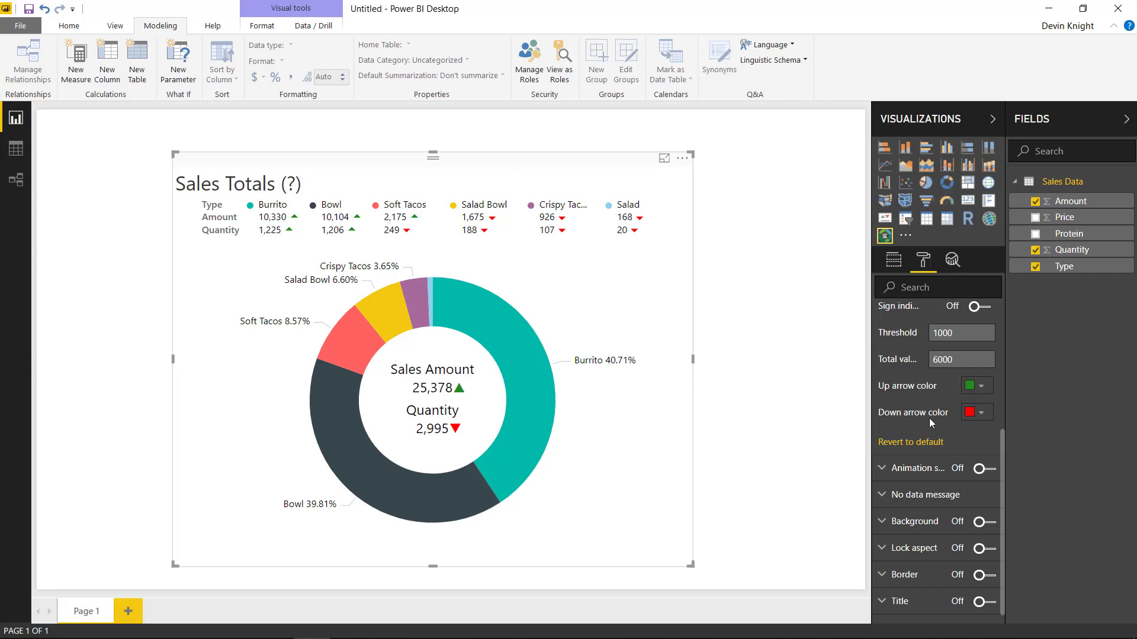
{"action": "left_click", "coordinate": [986, 417]}
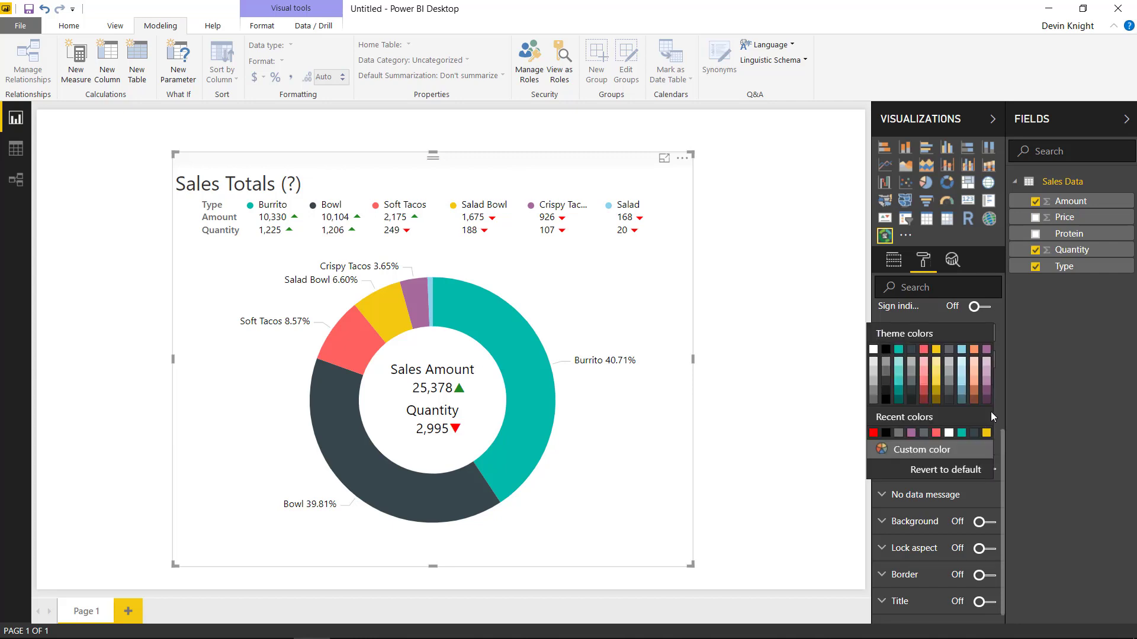
{"action": "left_click", "coordinate": [1019, 415]}
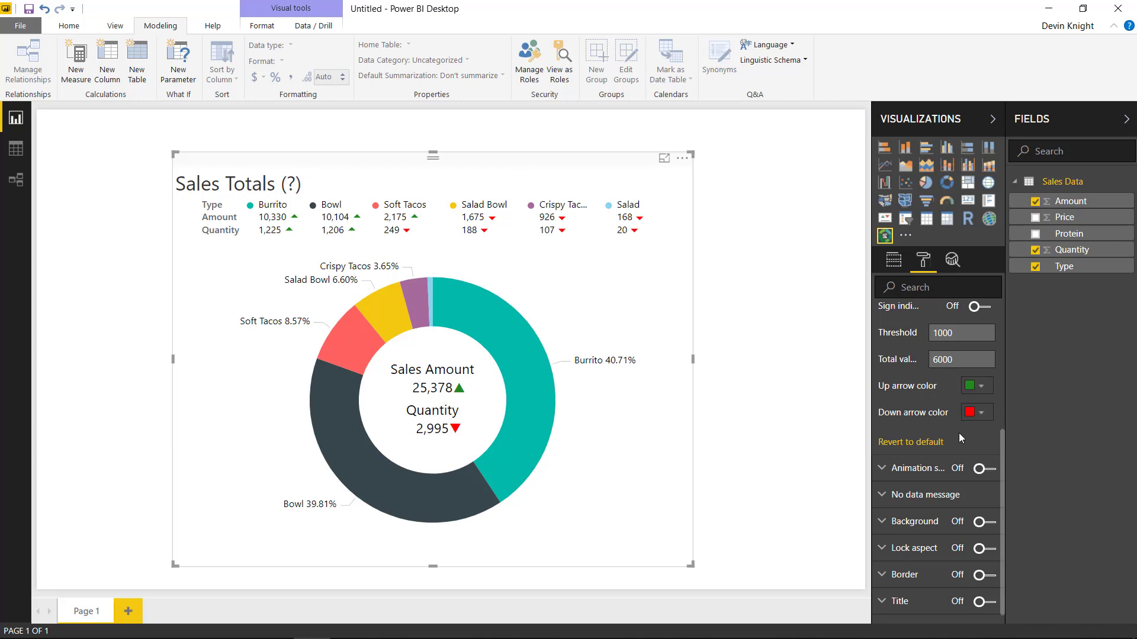
- Enable the chart's animation setting, compare it on and off, and test it by selecting and deselecting the Bowl slice
{"action": "left_click", "coordinate": [983, 469]}
{"action": "left_click", "coordinate": [903, 473]}
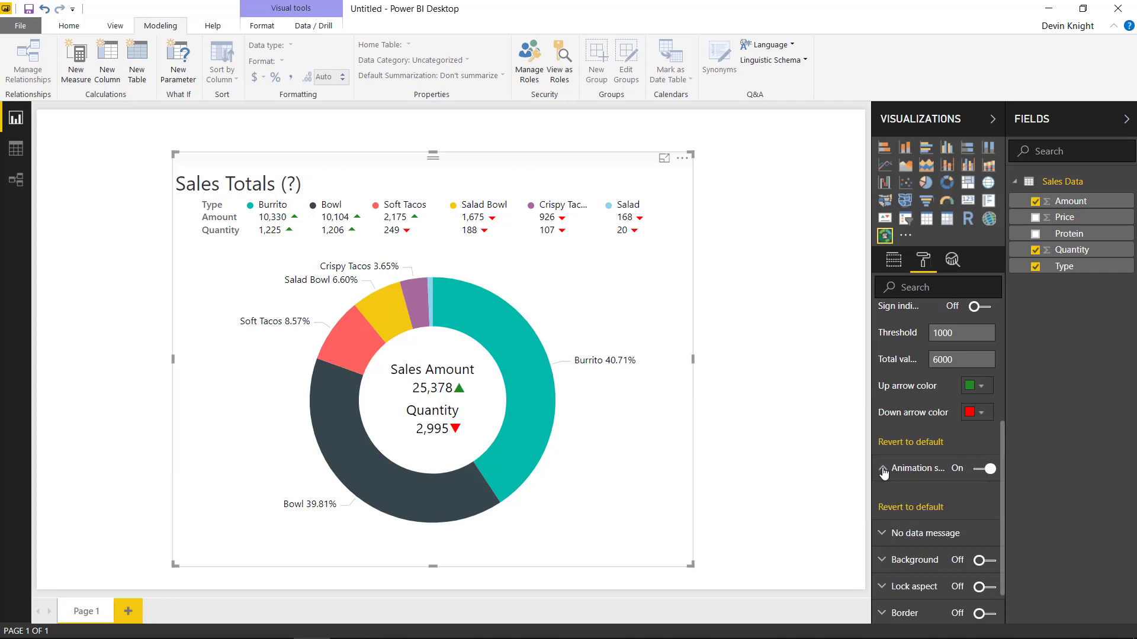
{"action": "left_click", "coordinate": [883, 472]}
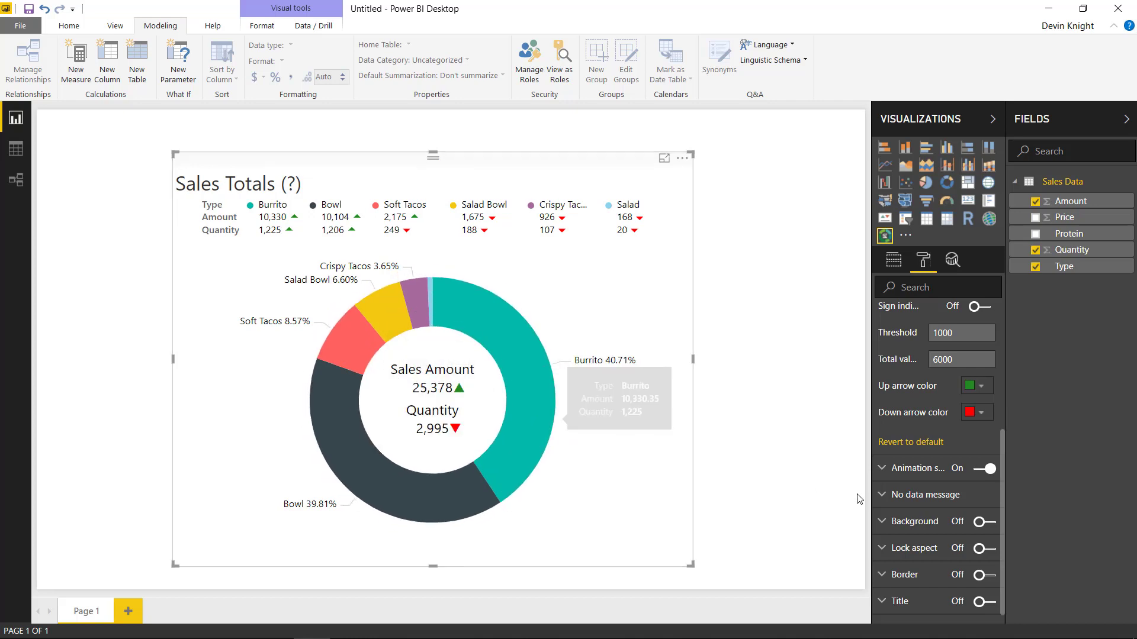
{"action": "left_click", "coordinate": [988, 469]}
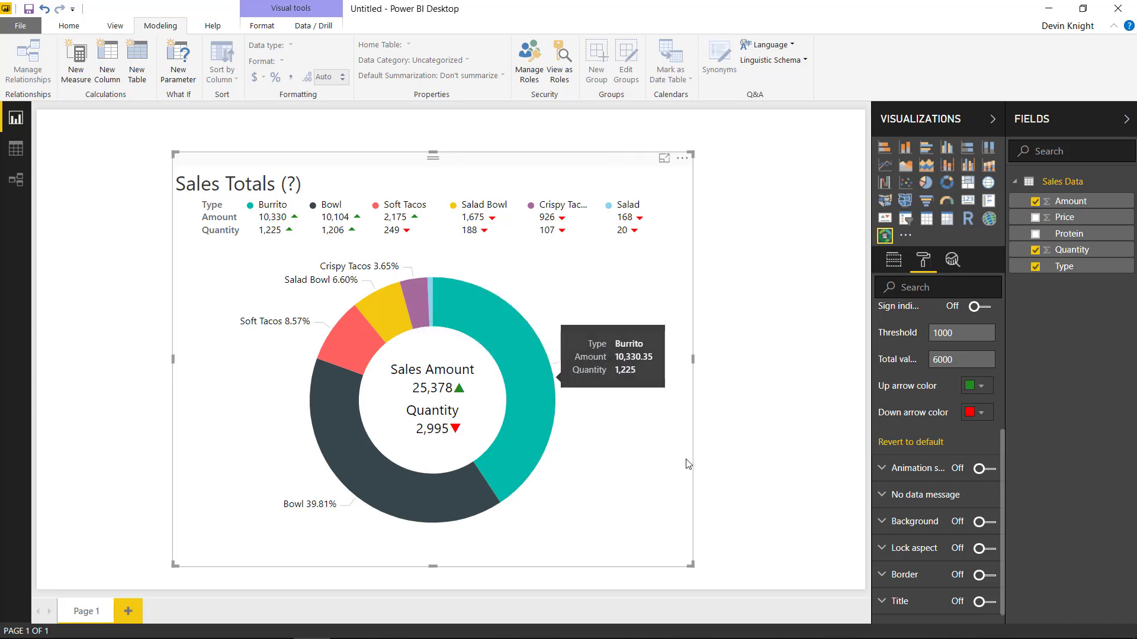
{"action": "left_click", "coordinate": [987, 470]}
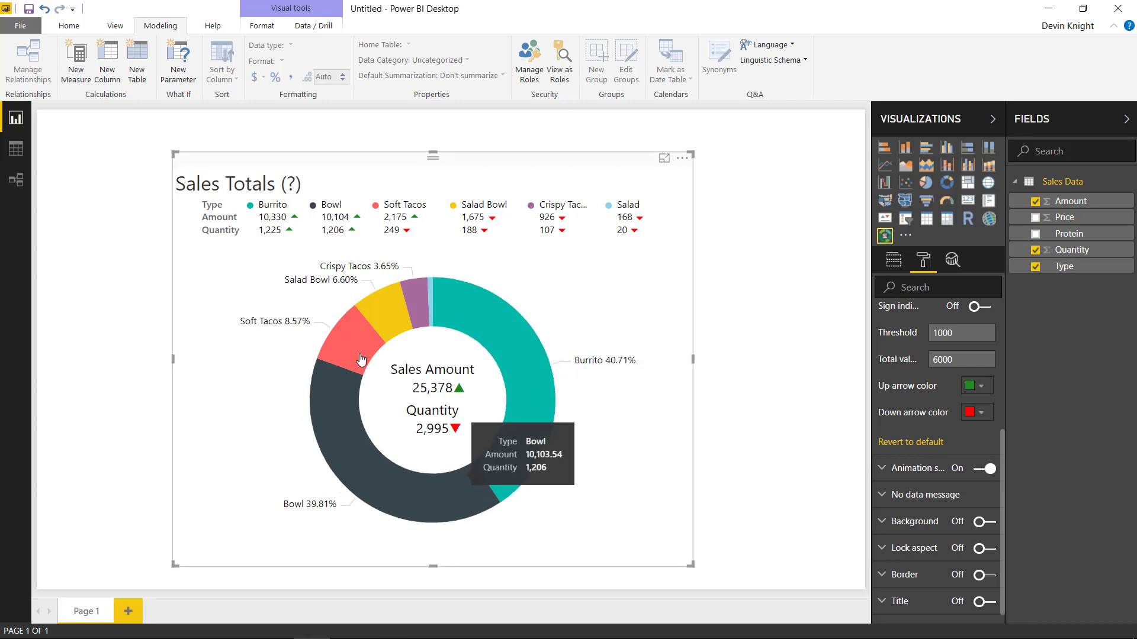
{"action": "left_click", "coordinate": [341, 419]}
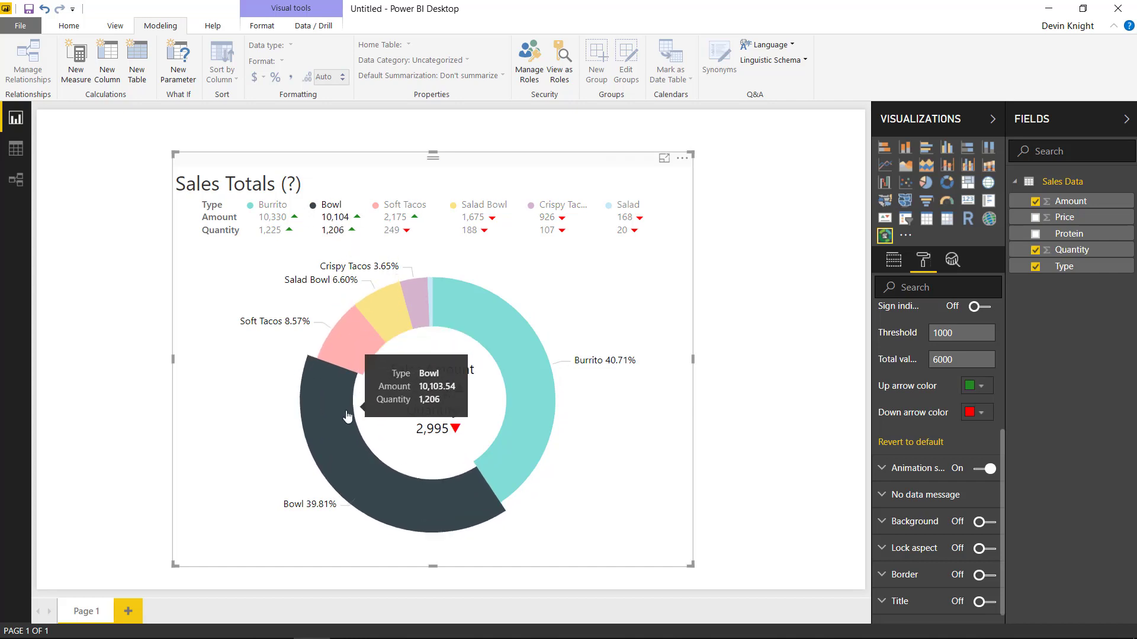
{"action": "left_click", "coordinate": [365, 424]}
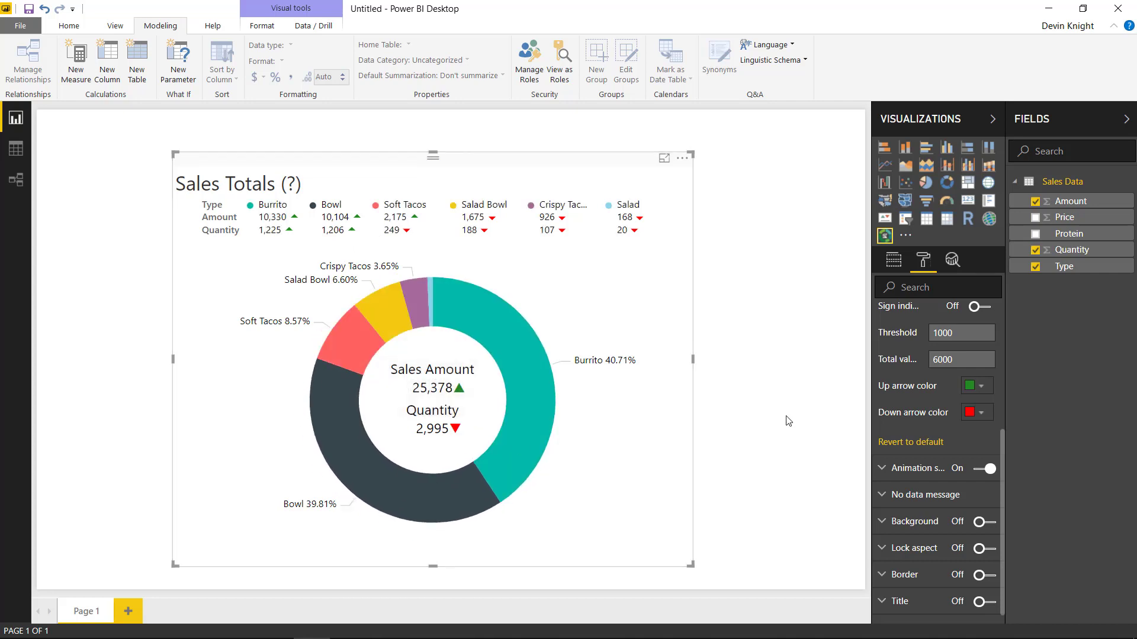
- Review the No data message option, collapse the secondary indicator settings, and return to the start of the formatting options
{"action": "scroll", "coordinate": [941, 439], "scroll_direction": "down", "scroll_amount": 1}
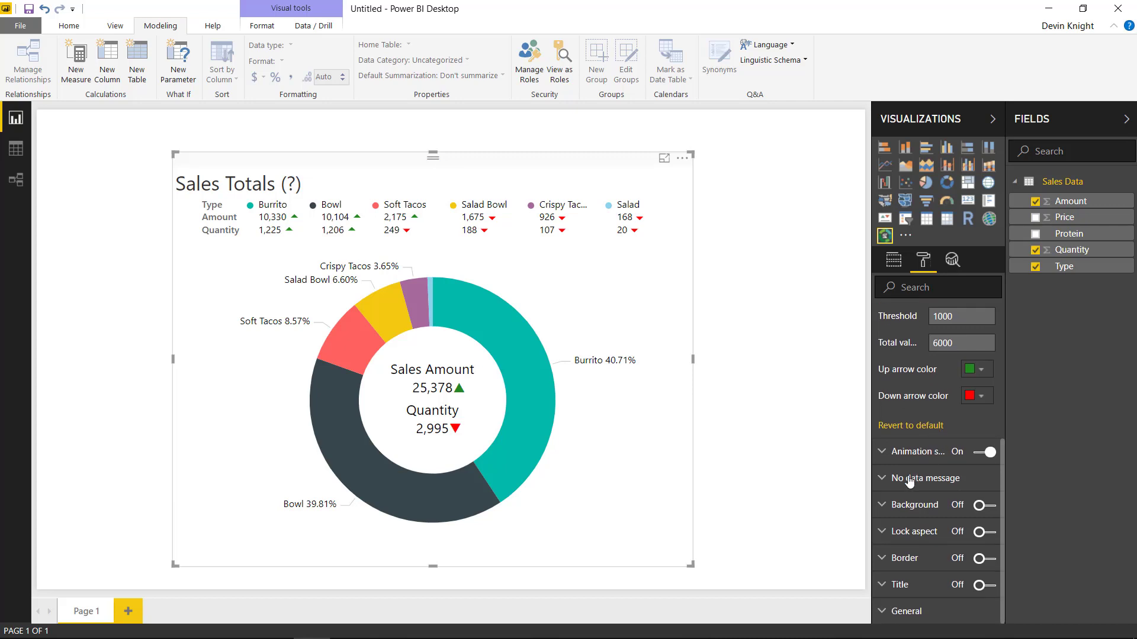
{"action": "left_click", "coordinate": [900, 483]}
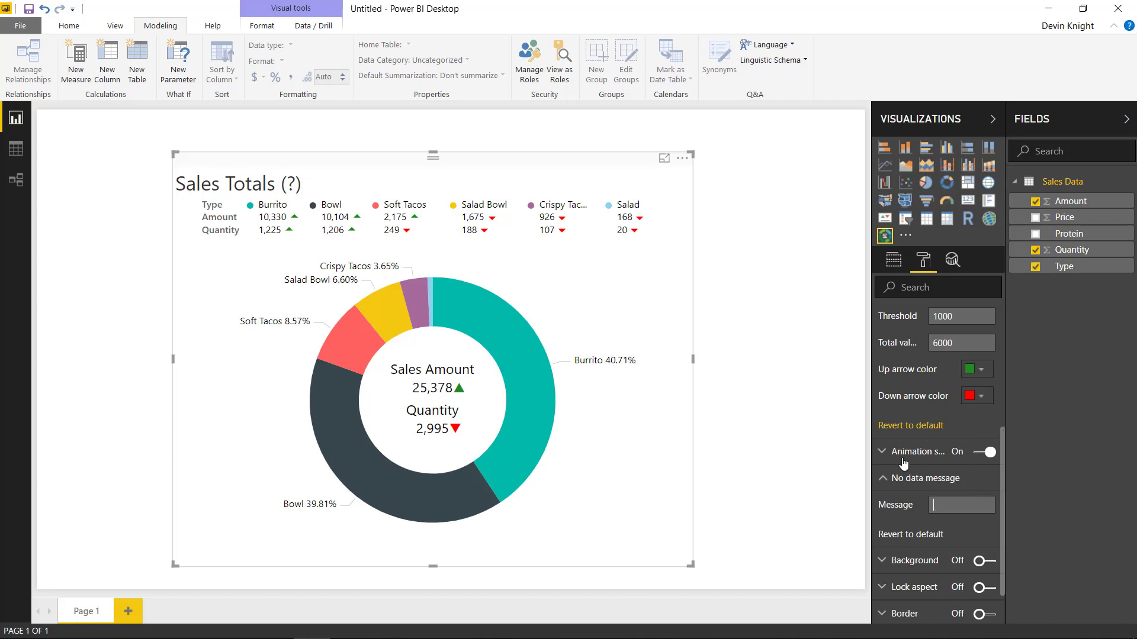
{"action": "left_click", "coordinate": [883, 478]}
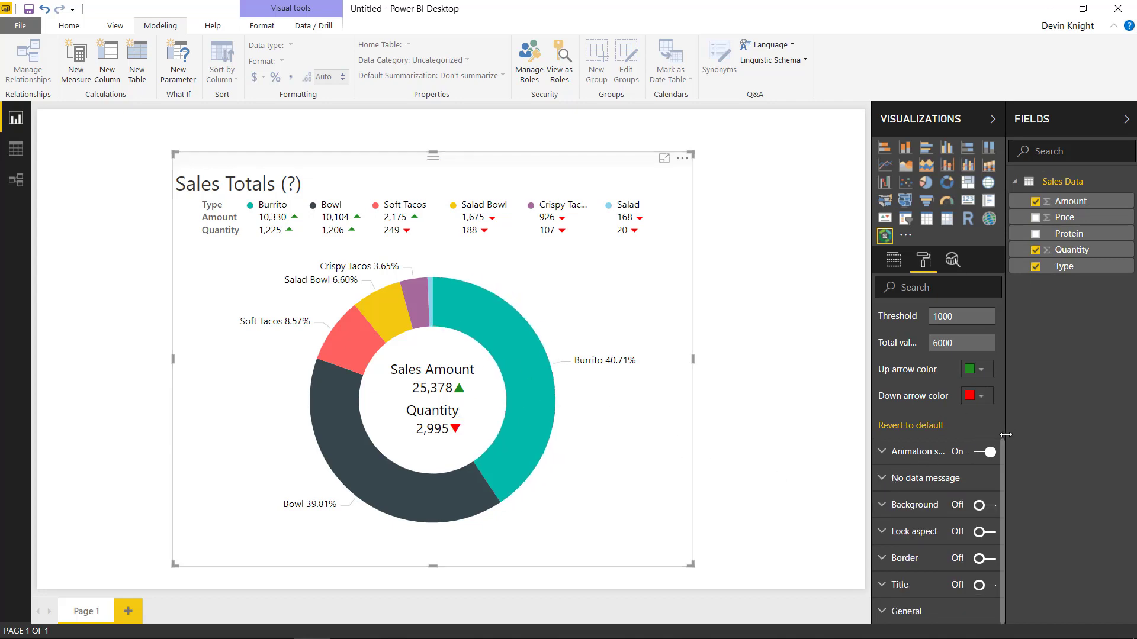
{"action": "left_click_drag", "start_coordinate": [1004, 461], "coordinate": [1005, 456]}
{"action": "scroll", "coordinate": [1004, 452], "scroll_direction": "up", "scroll_amount": 3}
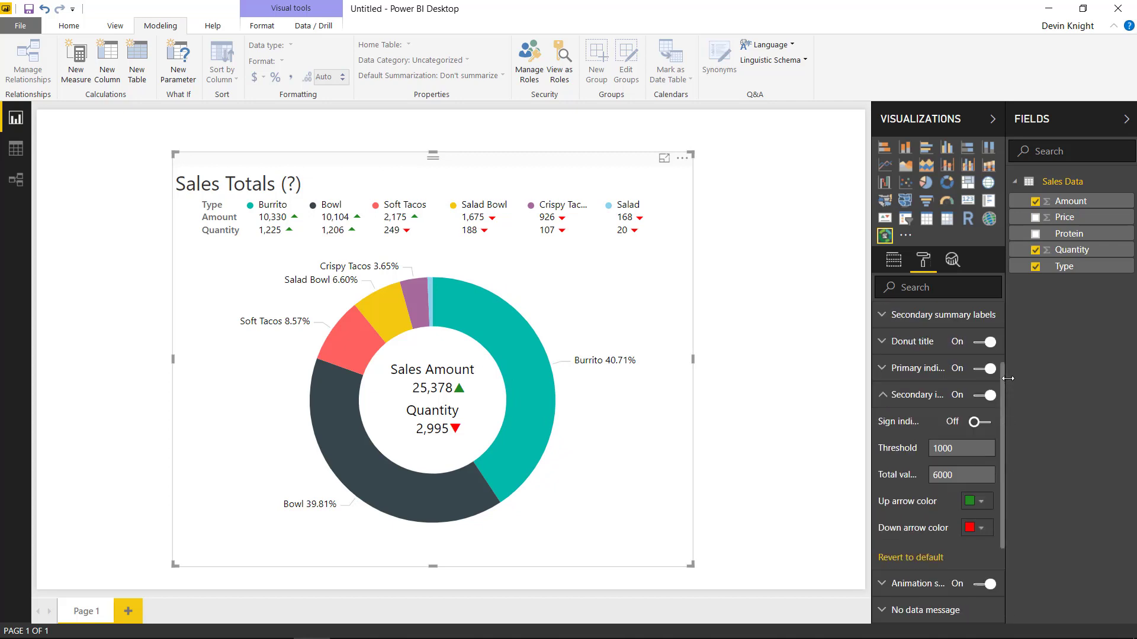
{"action": "left_click", "coordinate": [884, 429]}
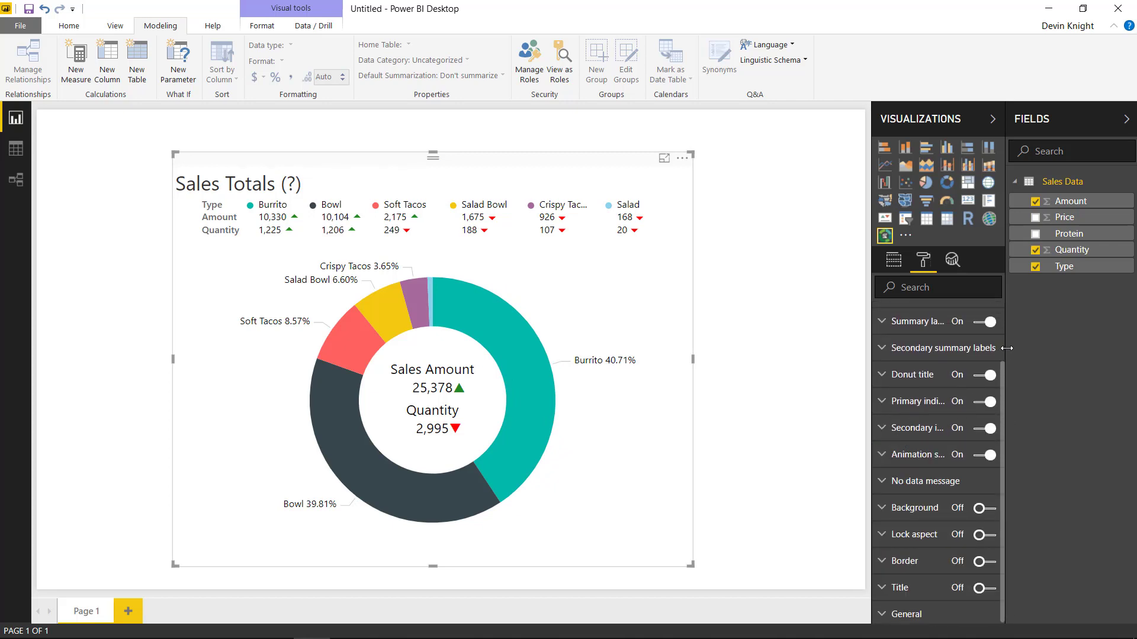
{"action": "scroll", "coordinate": [1000, 337], "scroll_direction": "up", "scroll_amount": 2}
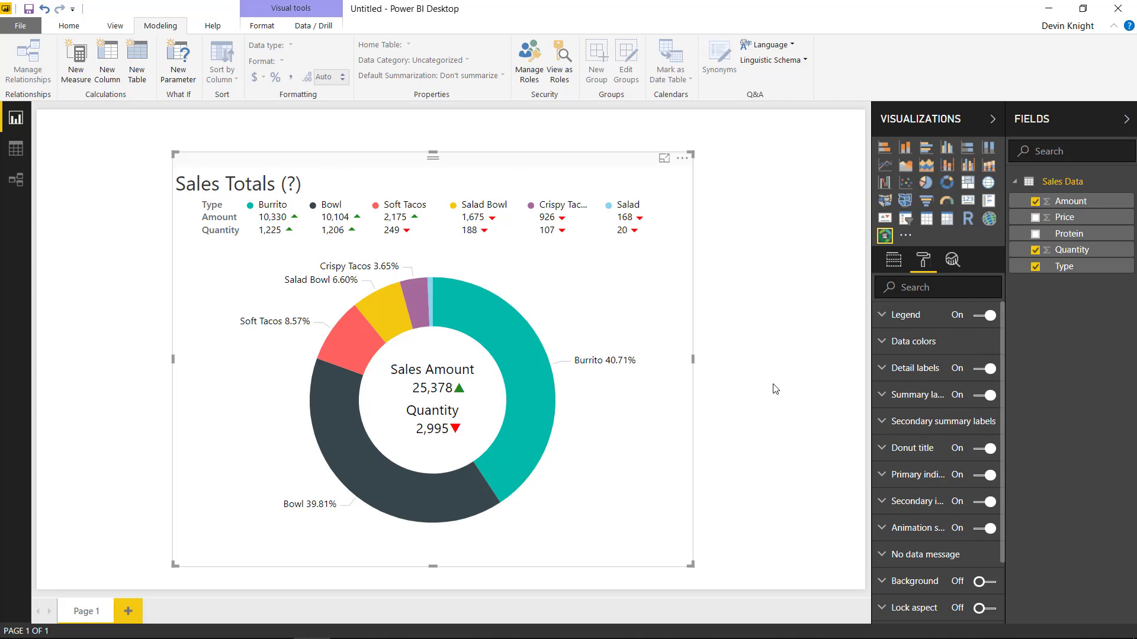